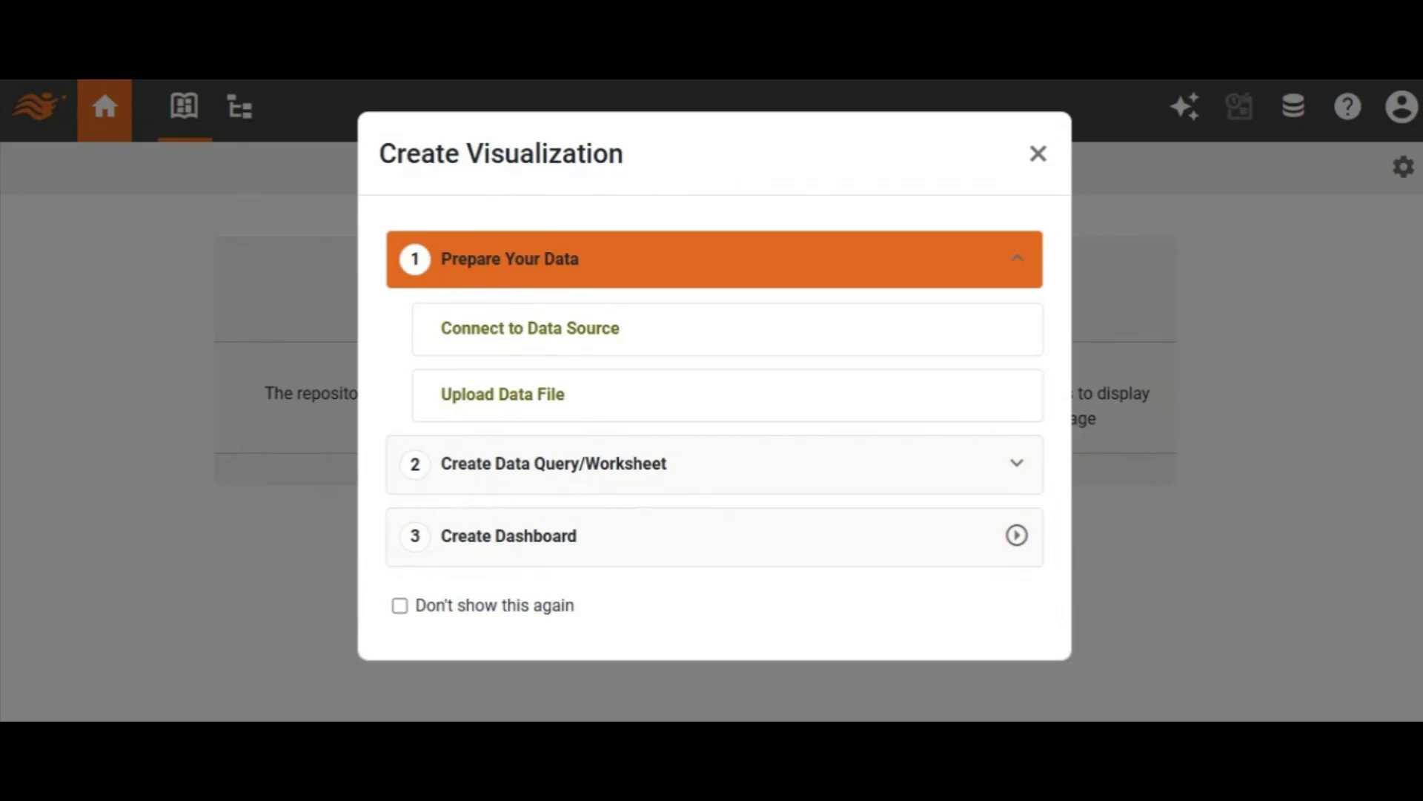
Start a new data source connection of the Chargebee type.
click(563, 334)
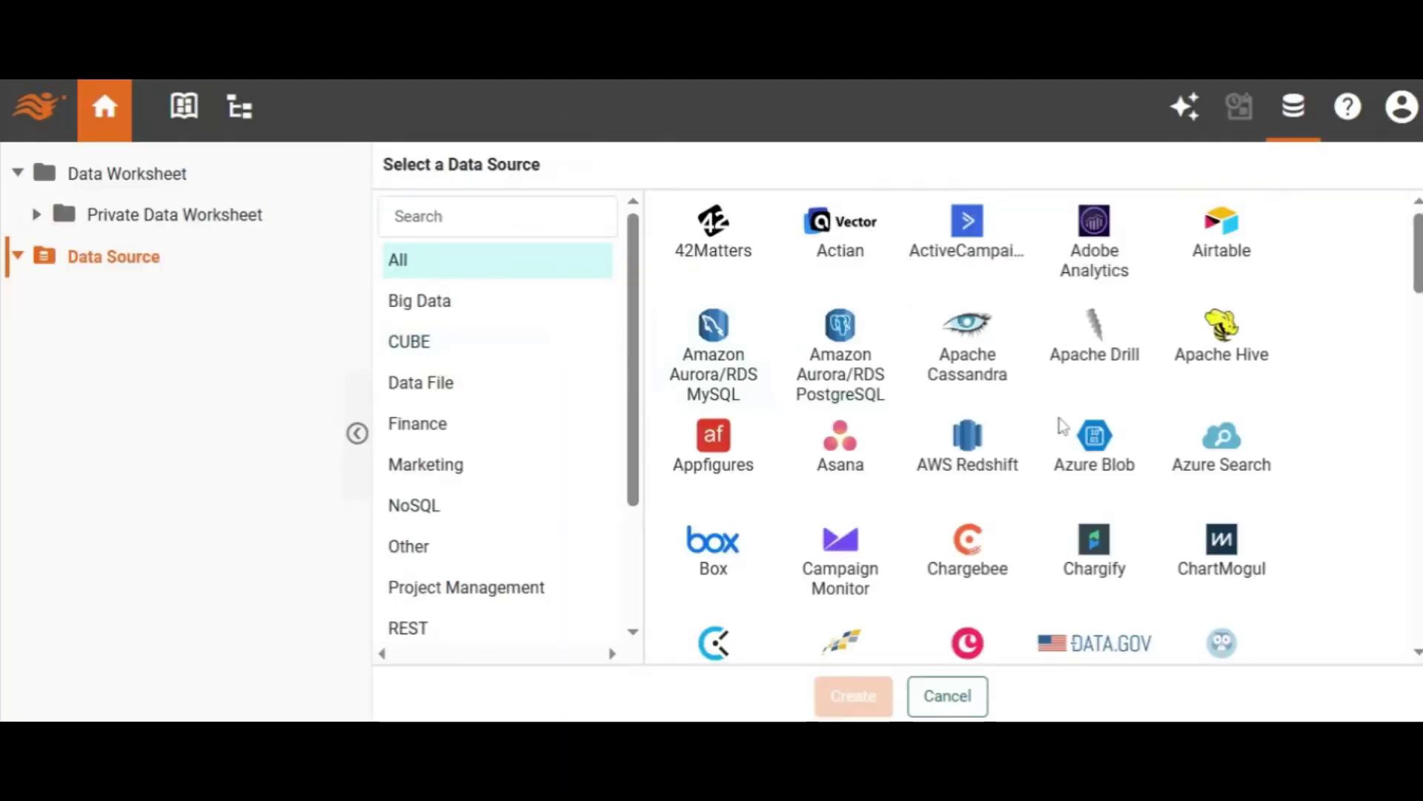
click(966, 541)
click(872, 699)
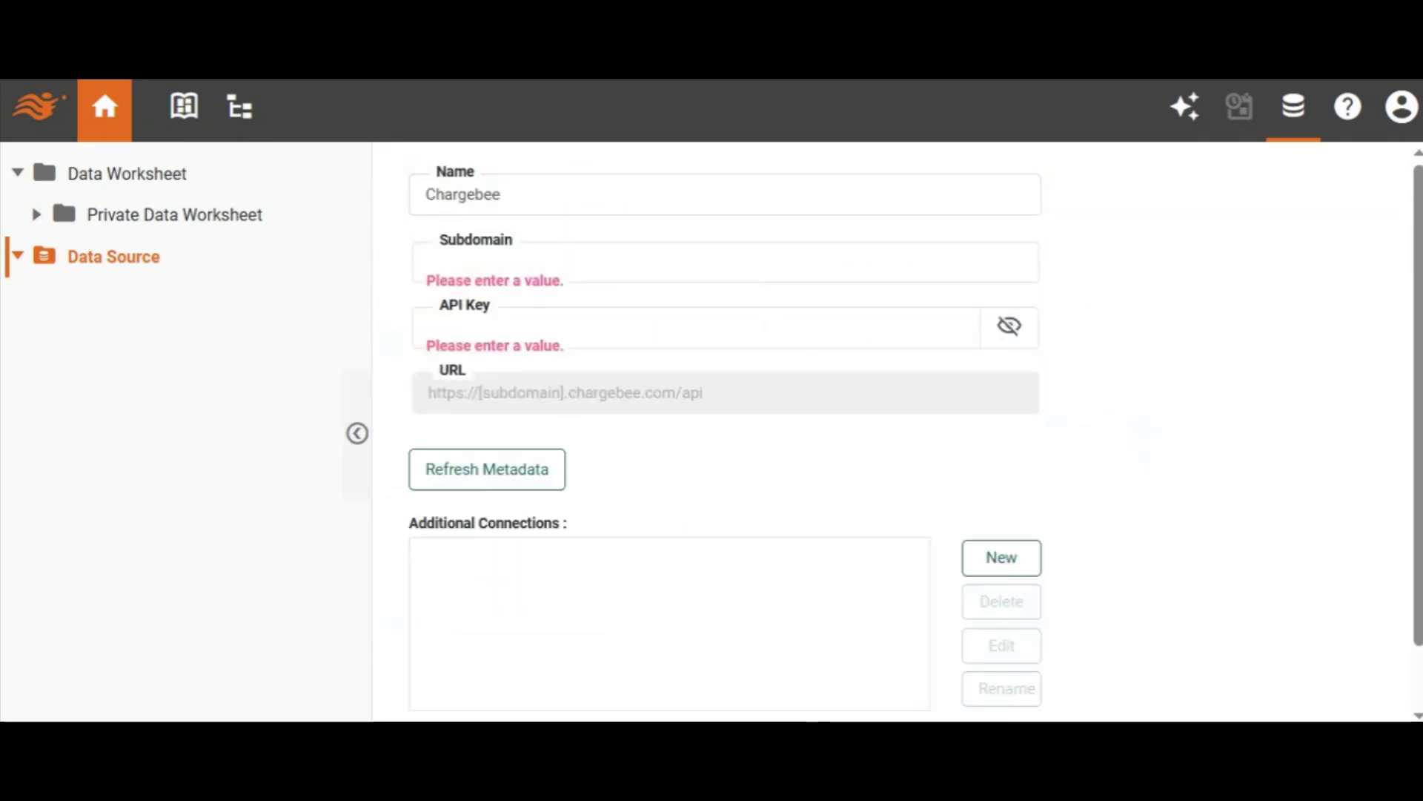
Set the Chargebee connection's subdomain to dashboardguy, paste the API key, and save the data source.
click(725, 261)
text(d)
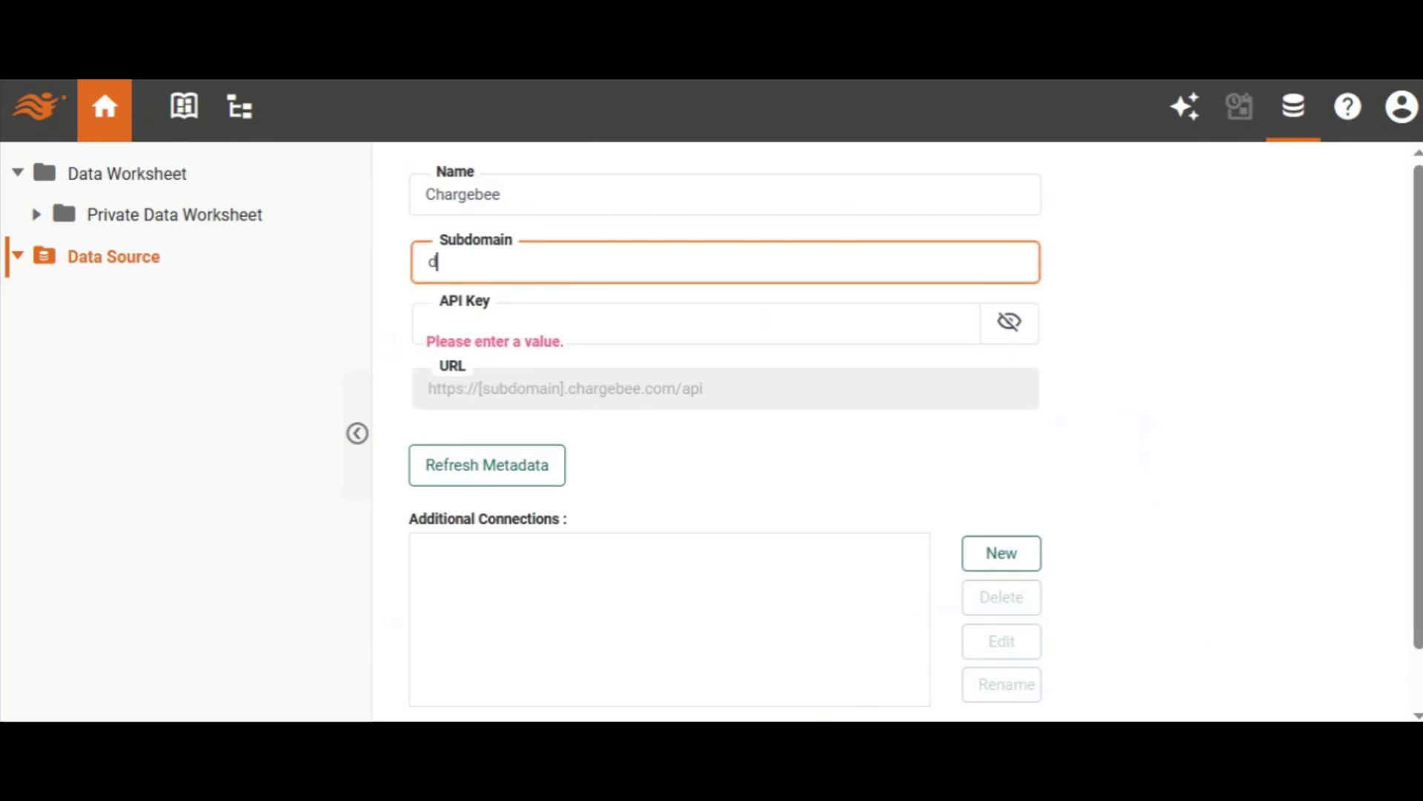
text(ashboardguy)
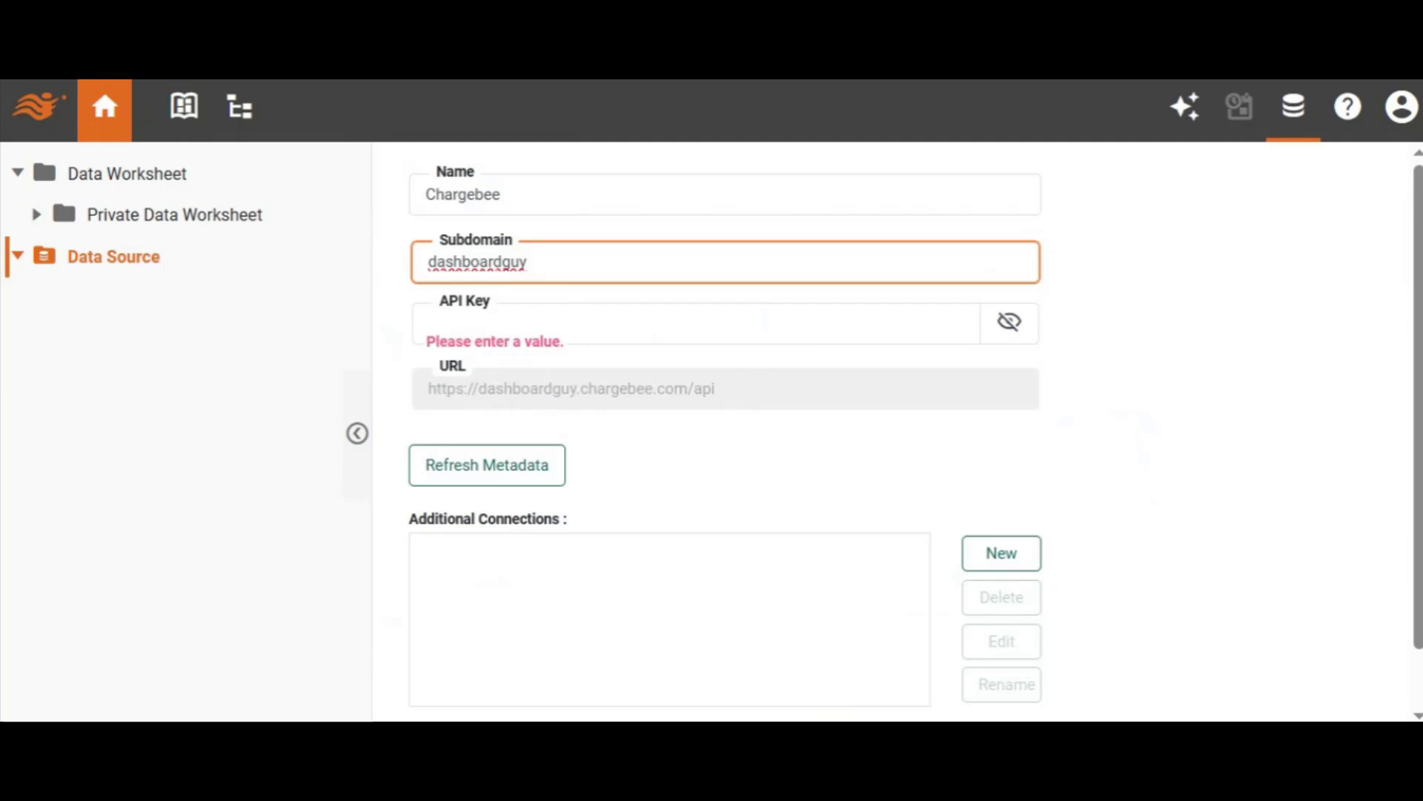
key(Tab)
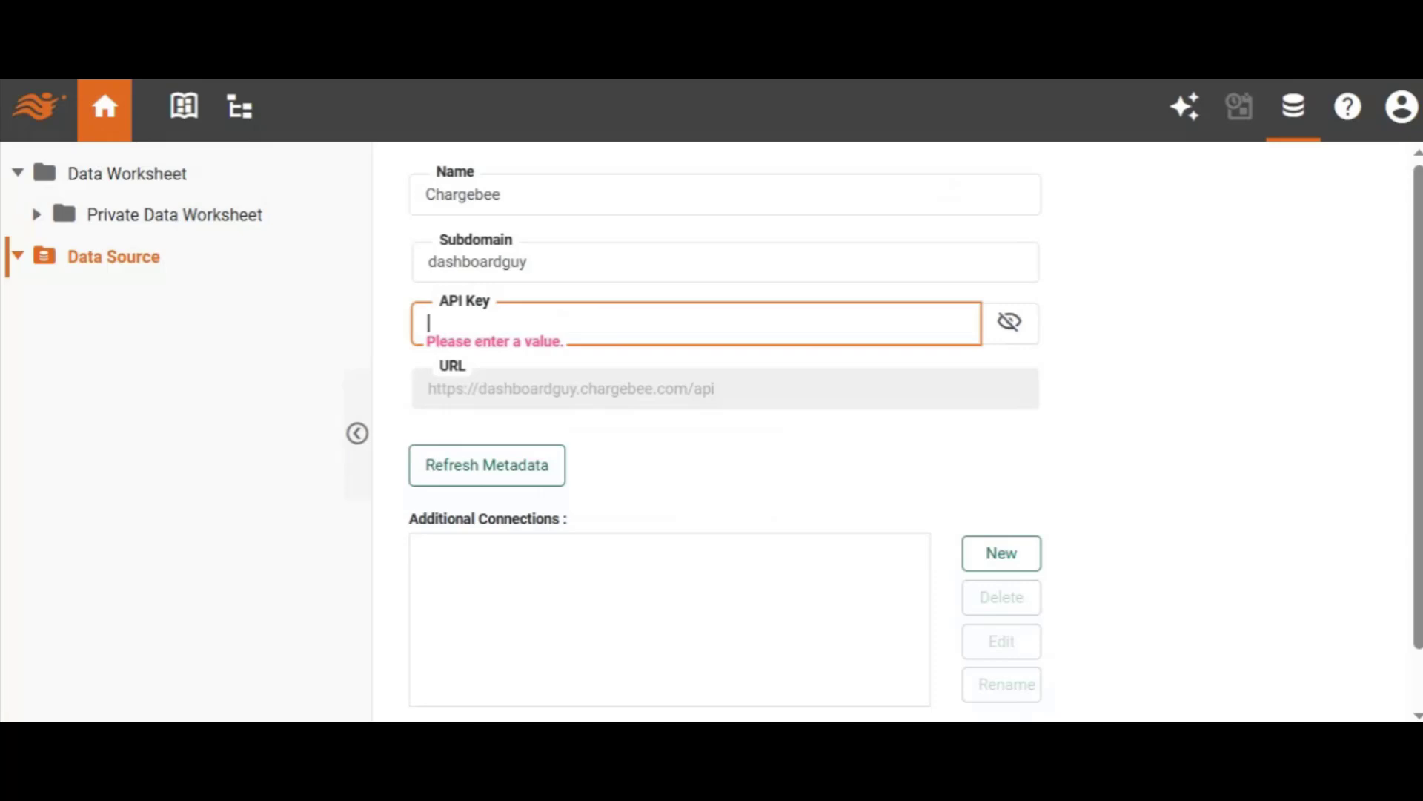
key(ctrl+v)
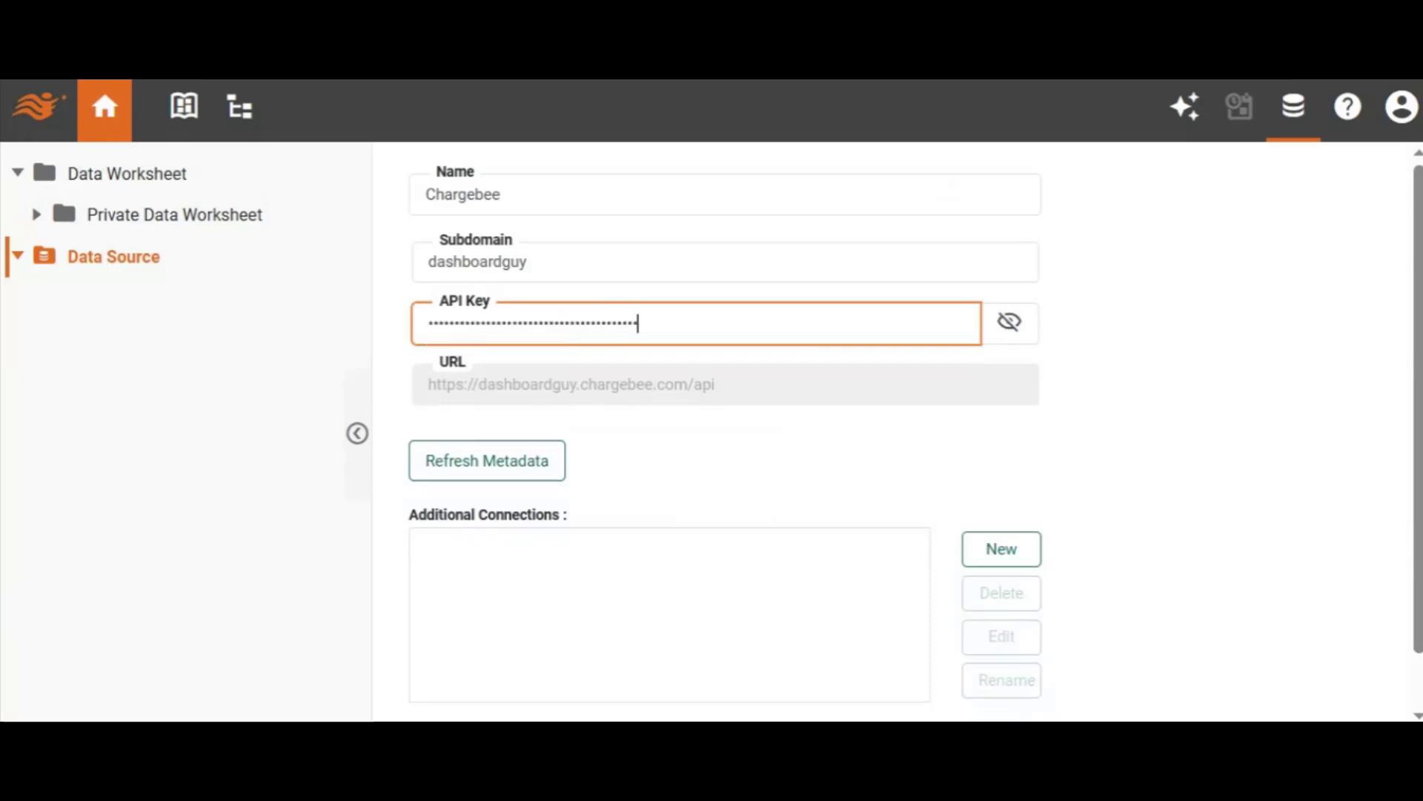
scroll(1379, 556, down, 2)
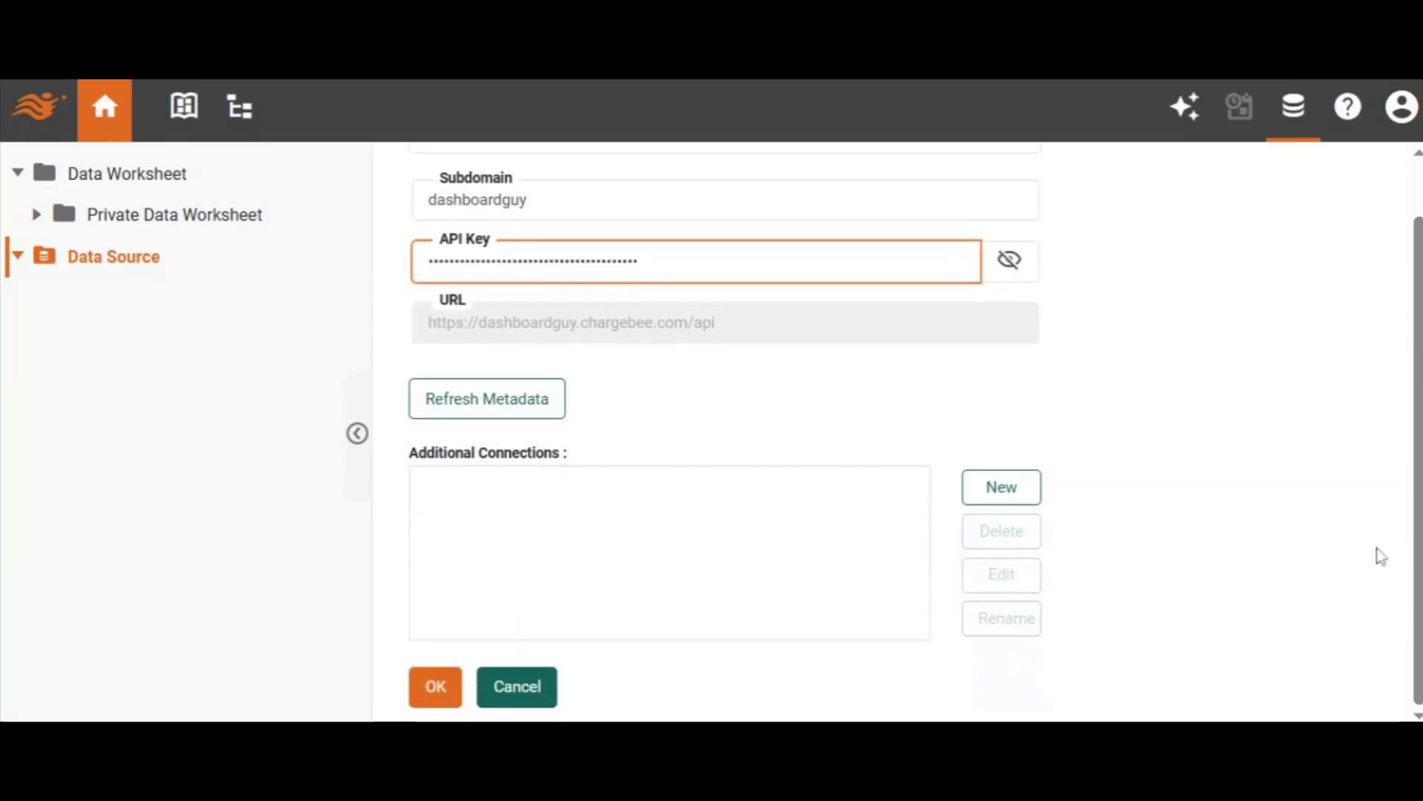
click(436, 688)
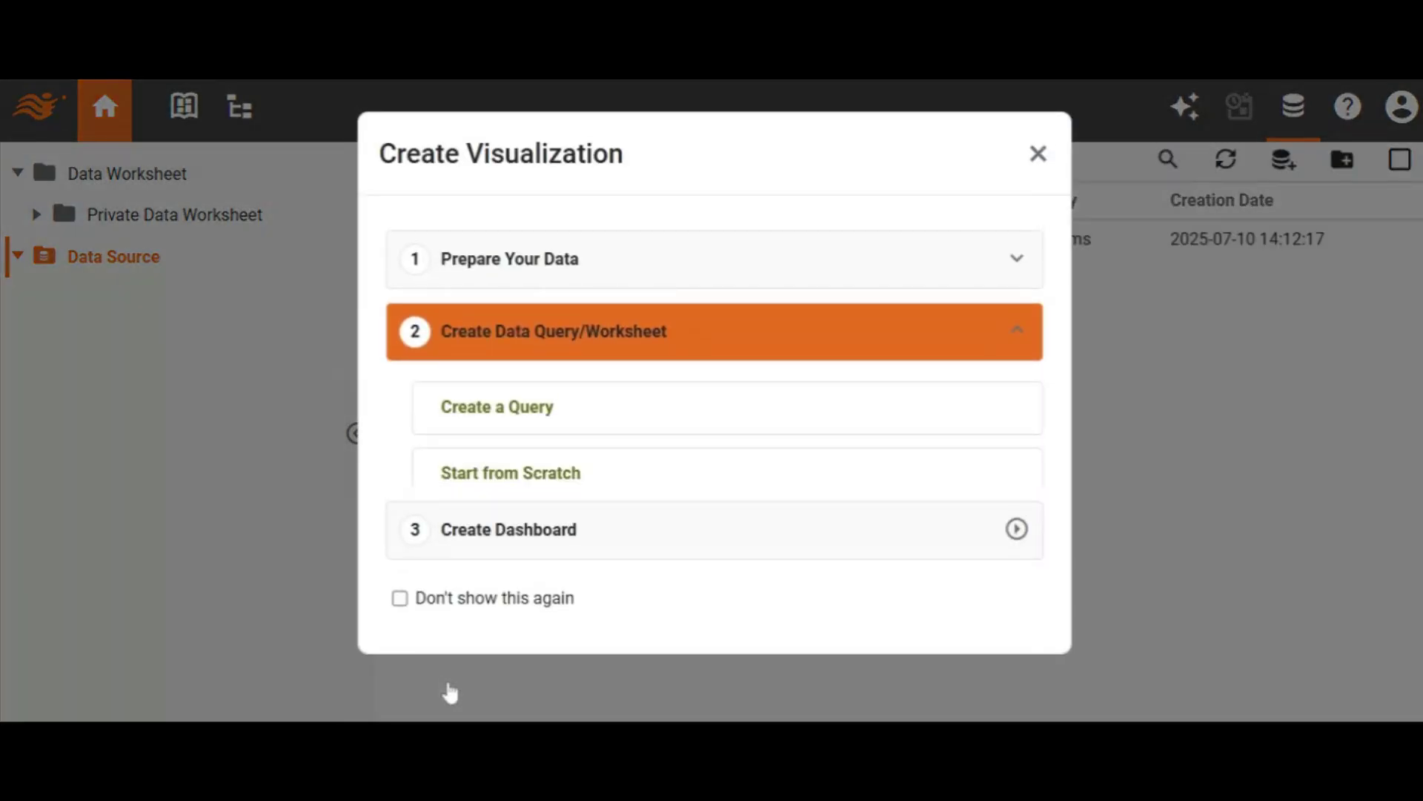
Start a Chargebee query in a new data worksheet and set its endpoint to Customers.
click(533, 404)
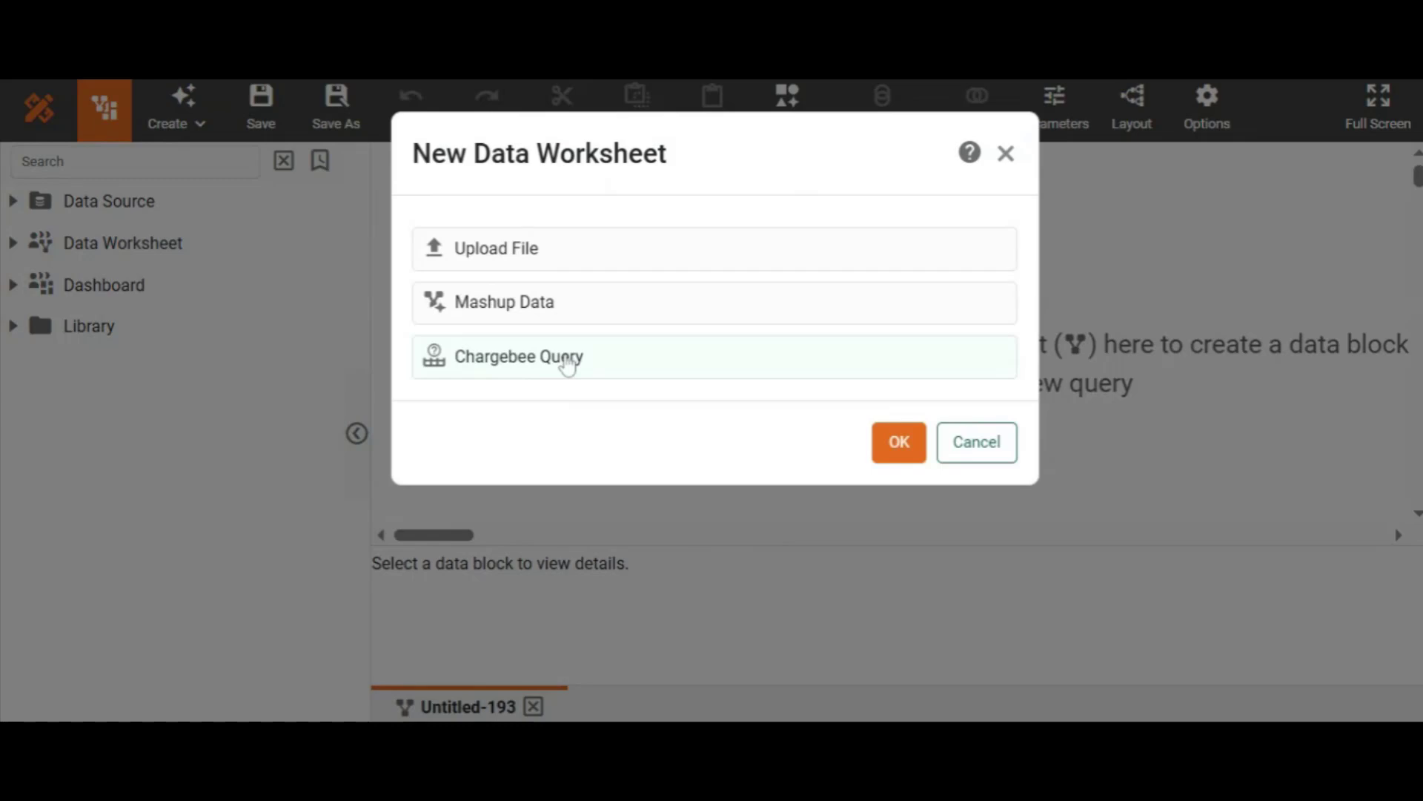
double_click(568, 365)
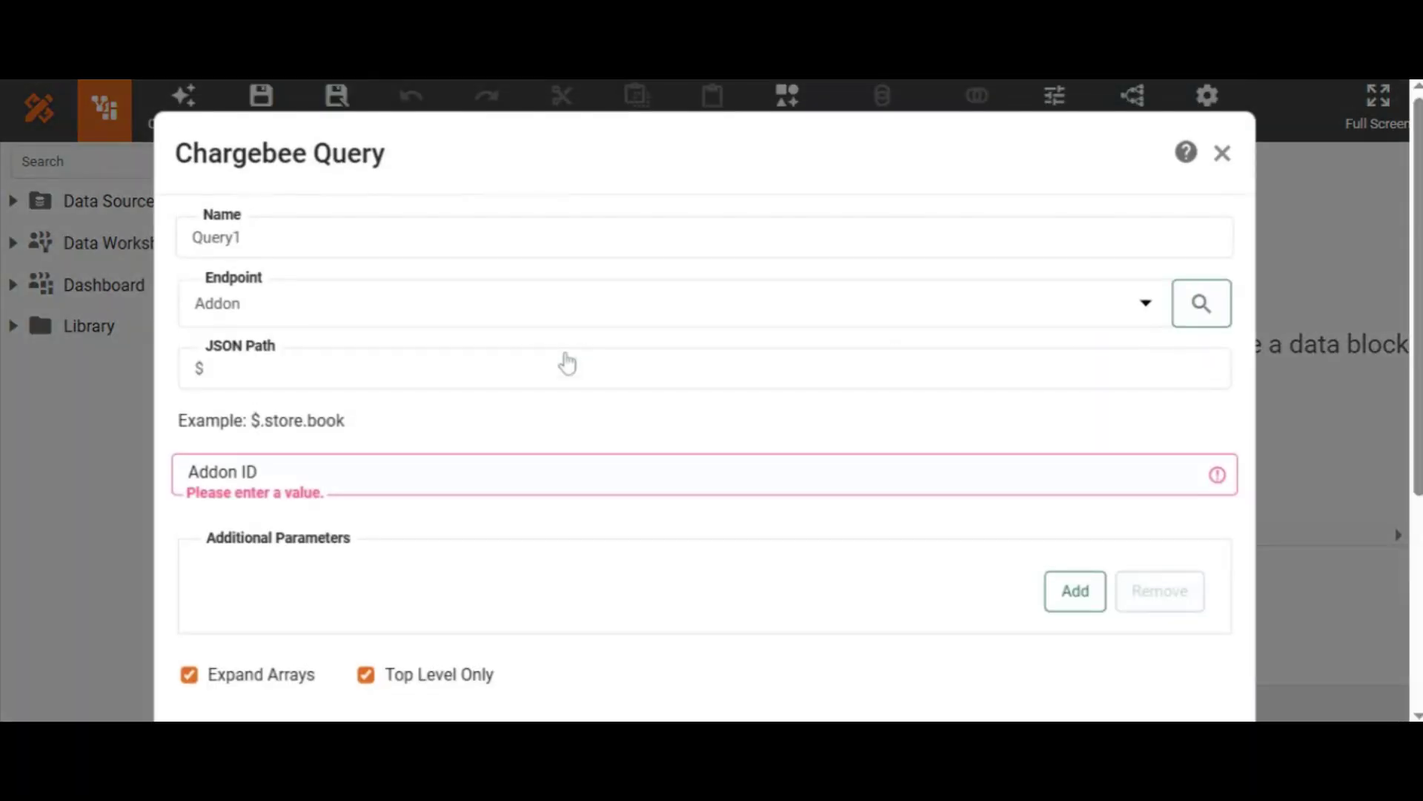
click(1063, 310)
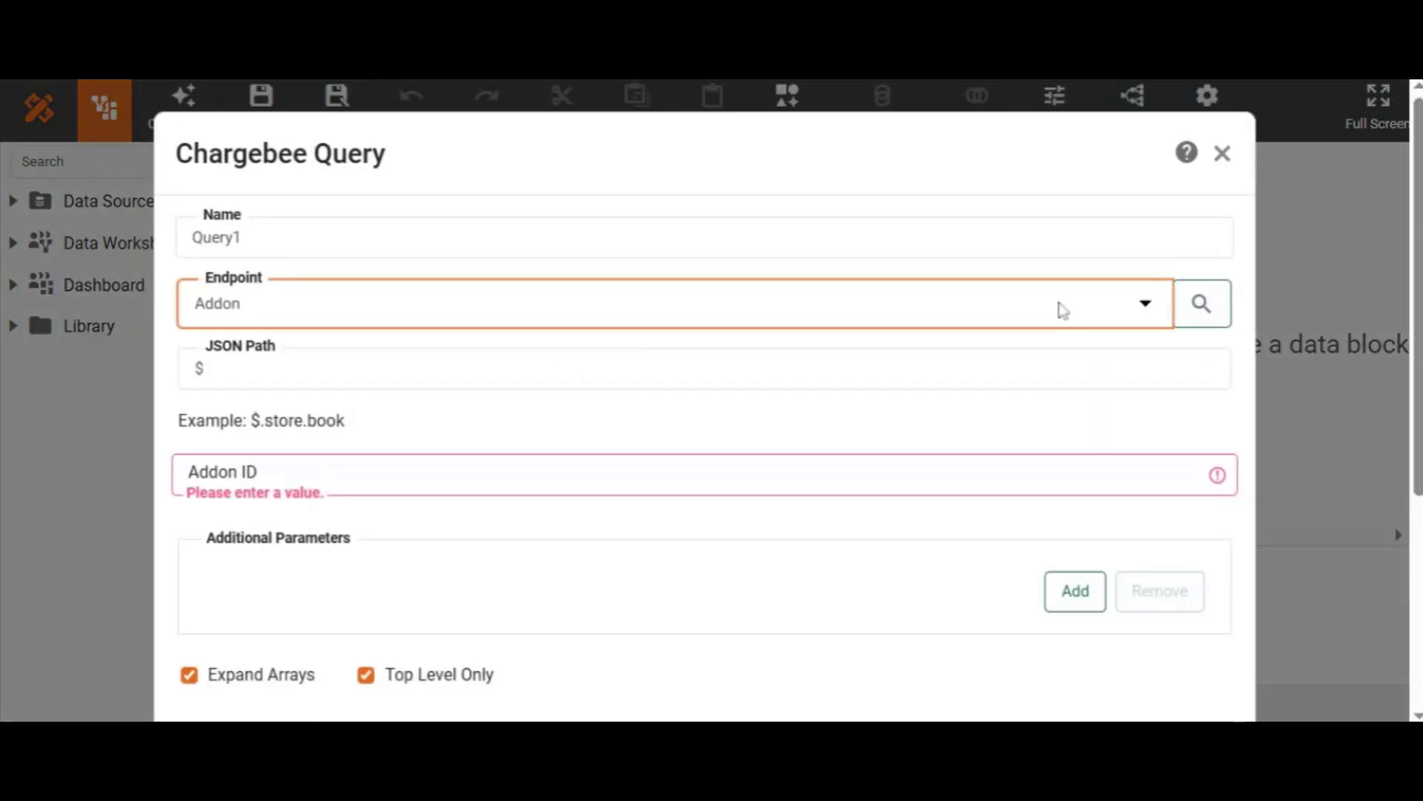
key(Down)
key(Down)
key(Down)
key(Down)
Turn off Expand Arrays for the Customers query and confirm the query.
scroll(1127, 300, down, 3)
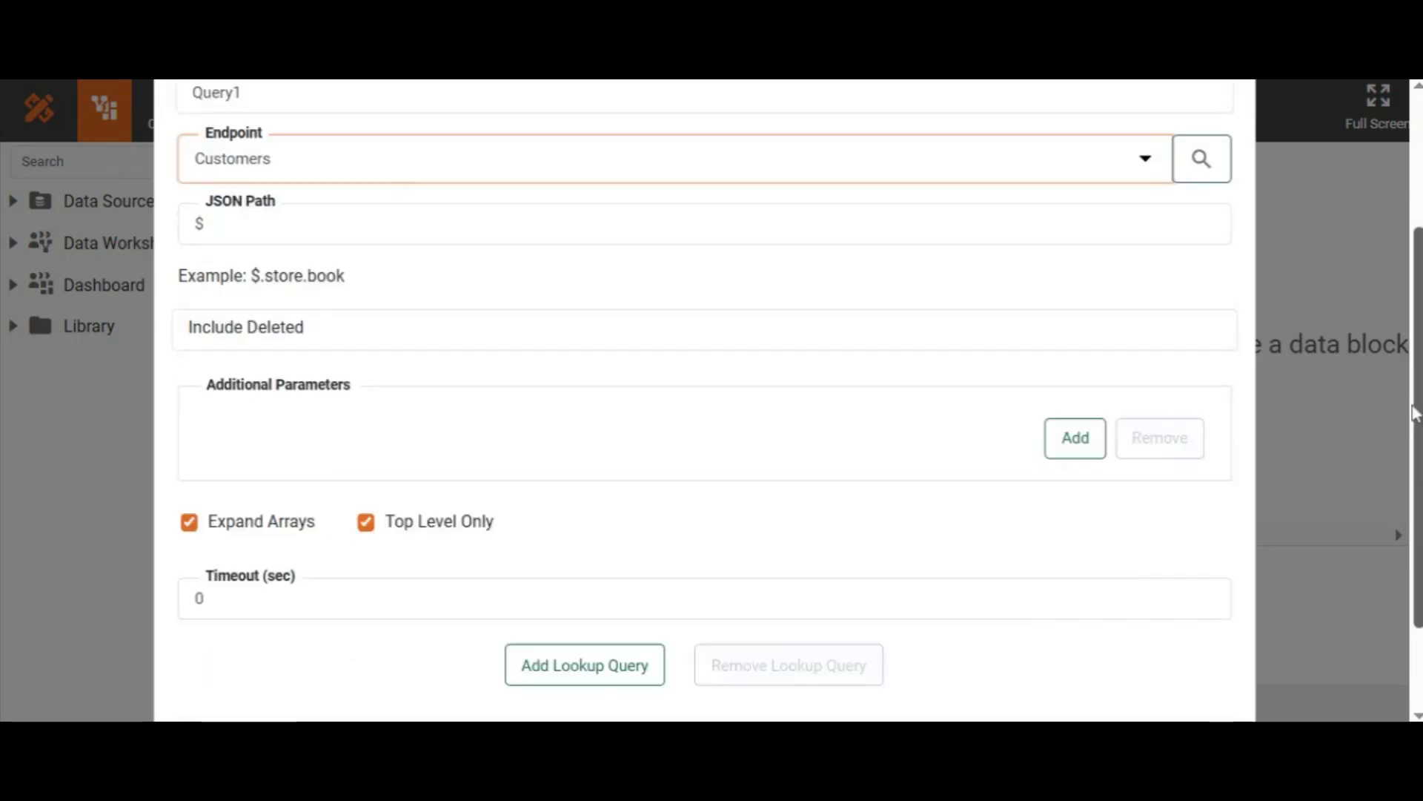
click(190, 419)
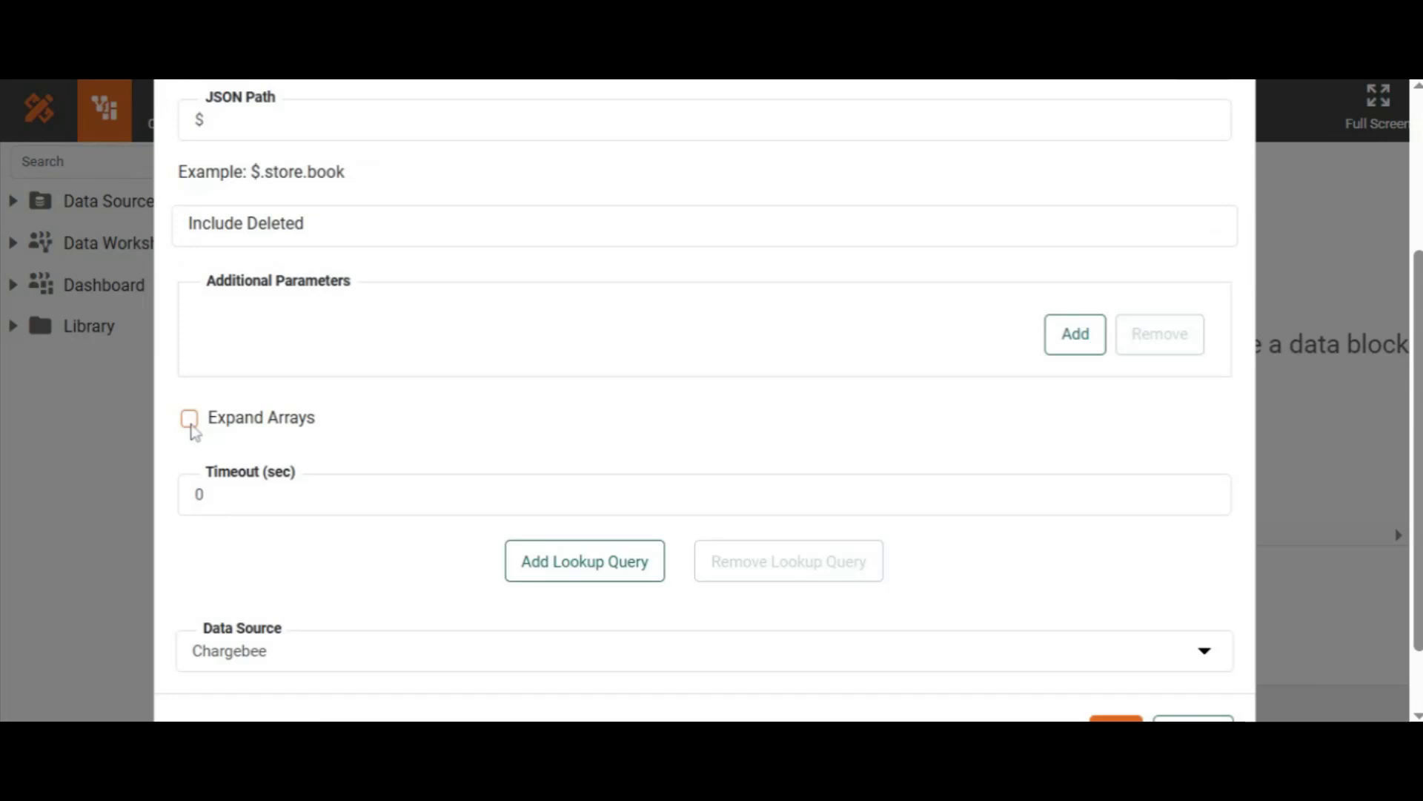
scroll(1416, 556, down, 1)
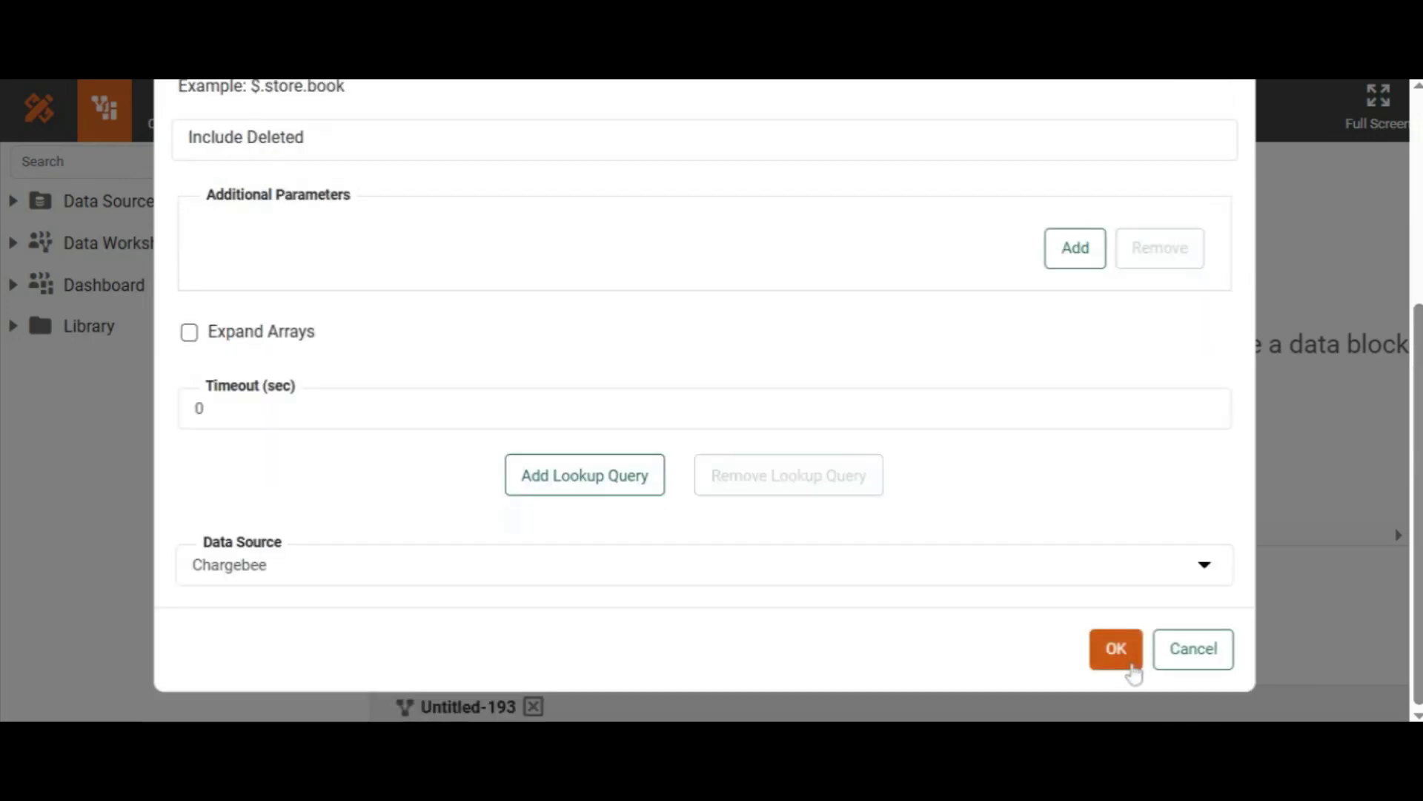
click(1123, 659)
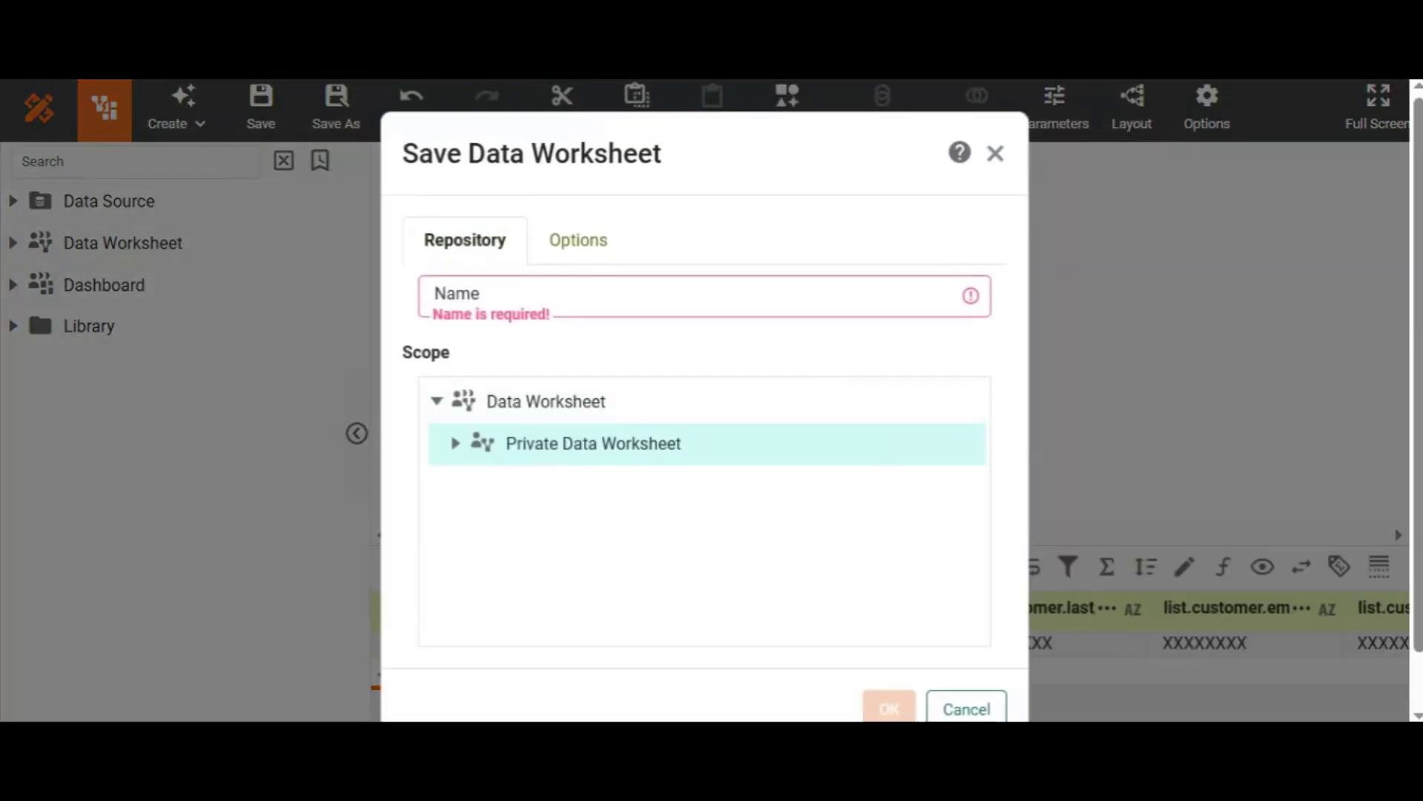
Save the data worksheet as Chargebee in the Private Data Worksheet scope.
click(704, 296)
text(Cha)
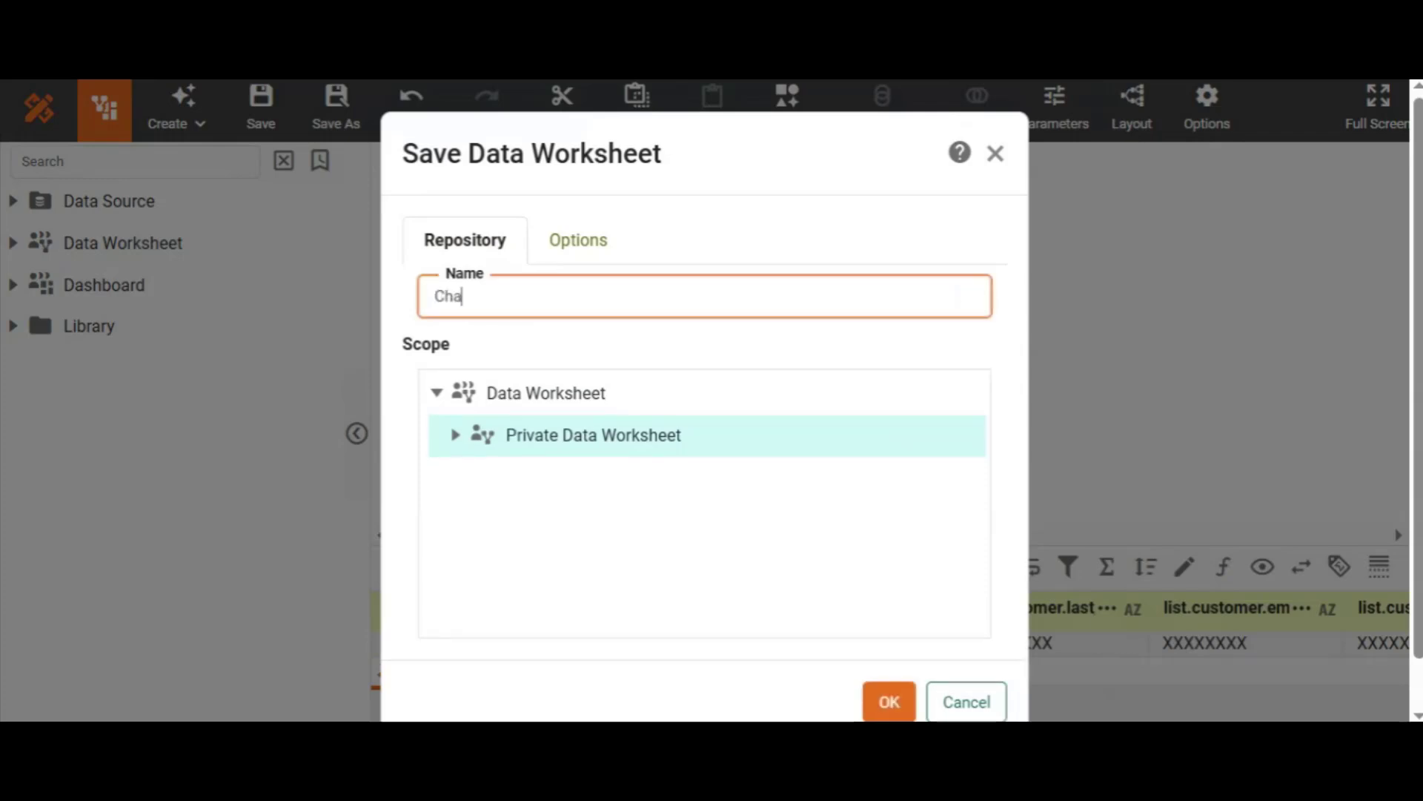
text(rgebee)
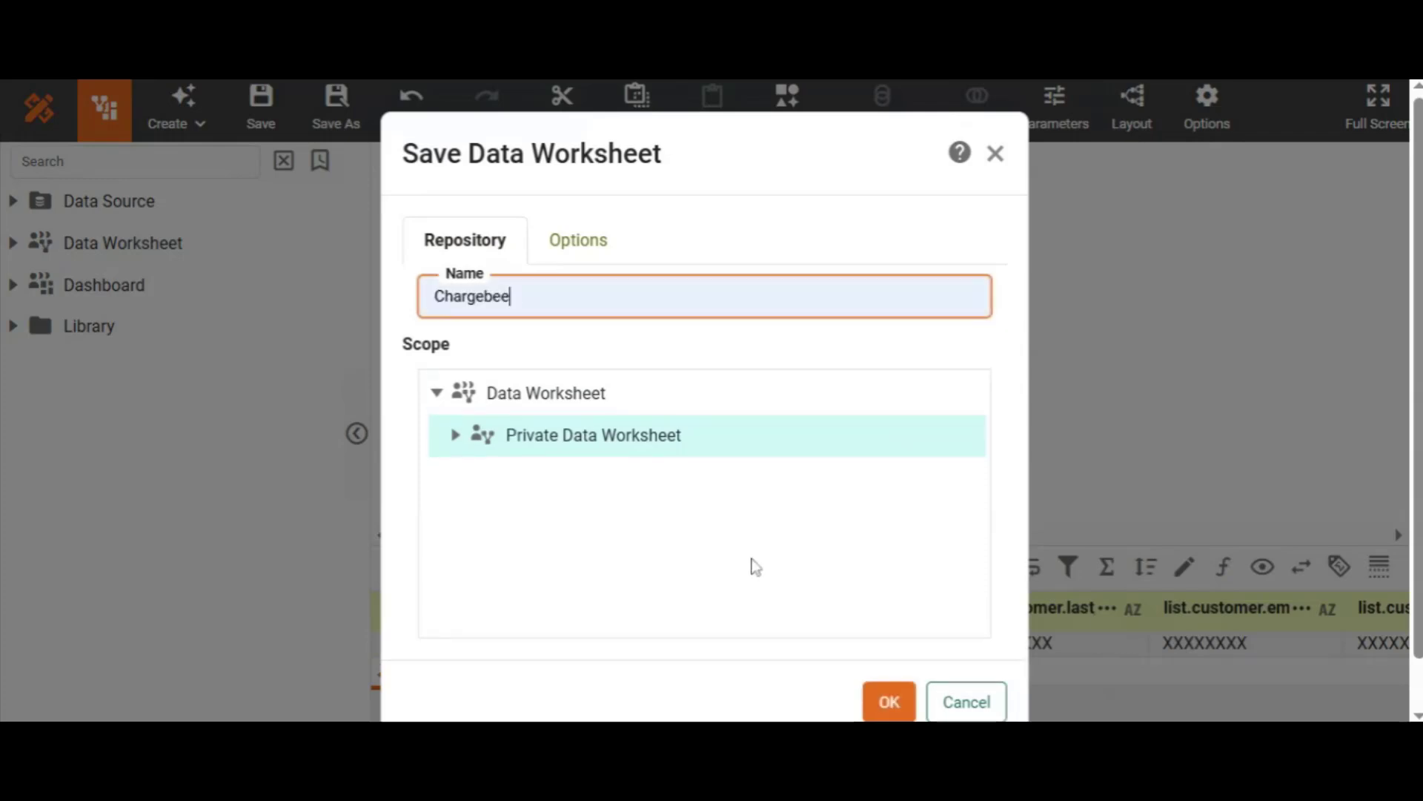
click(889, 700)
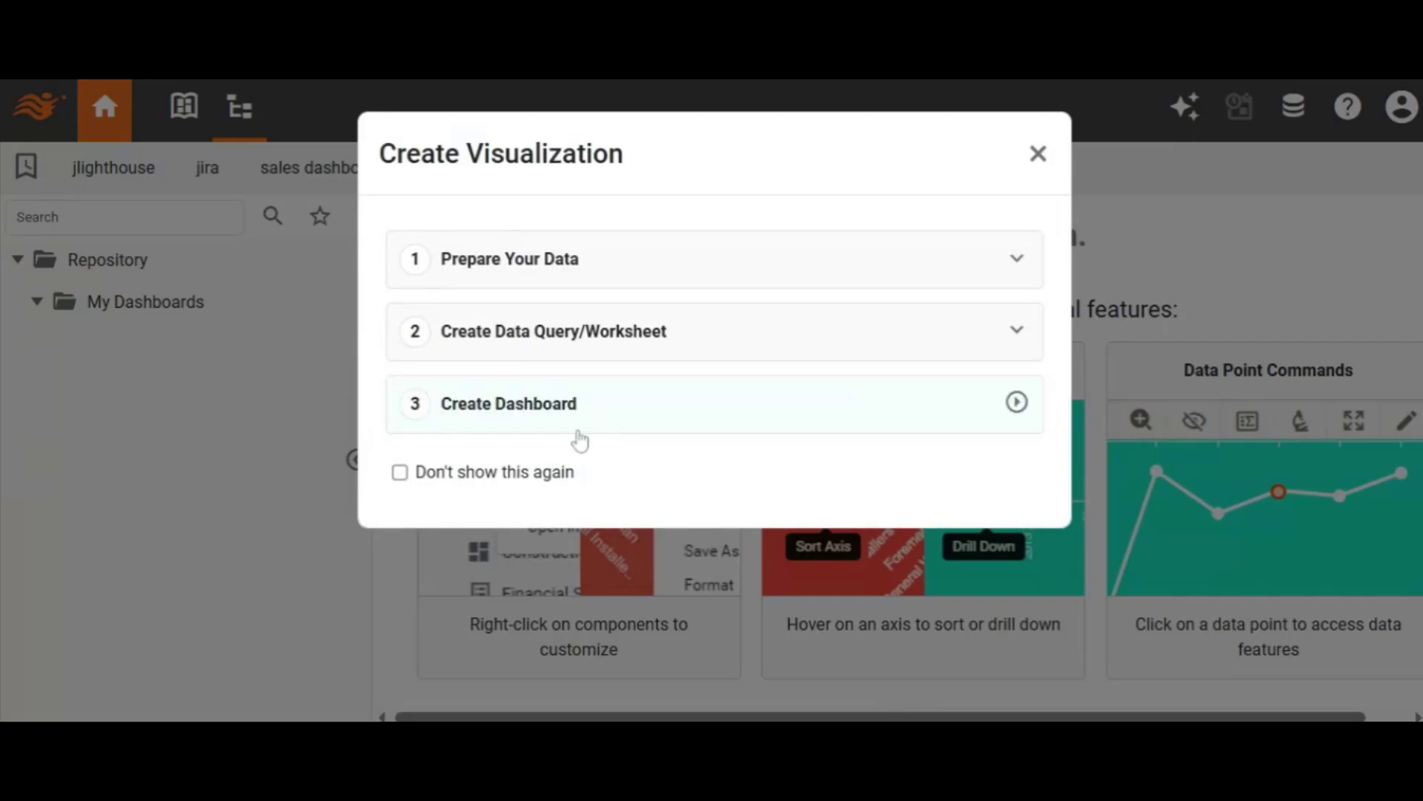
Create an empty dashboard without any recommended visualization and save it as Chargebee under Private Dashboard.
click(557, 363)
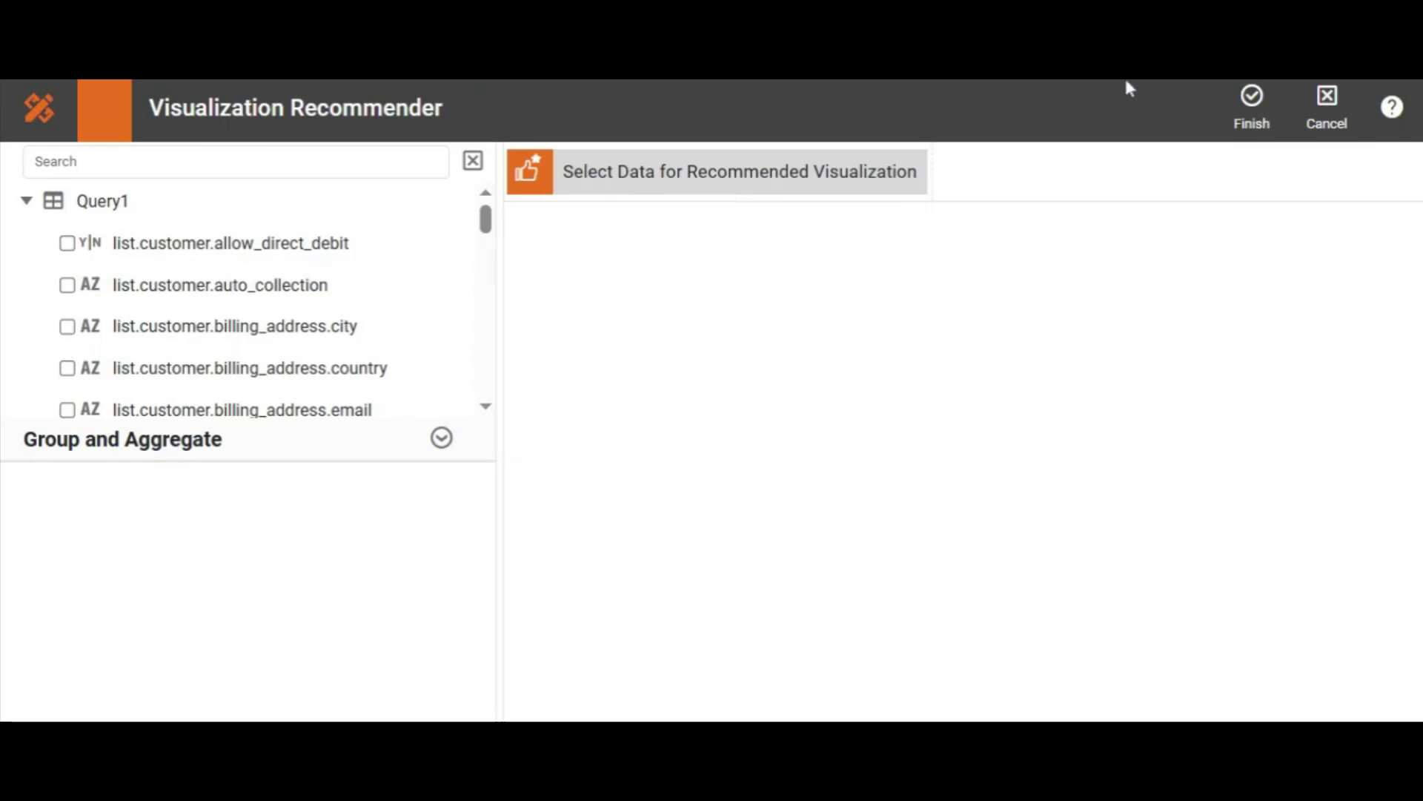
click(1258, 119)
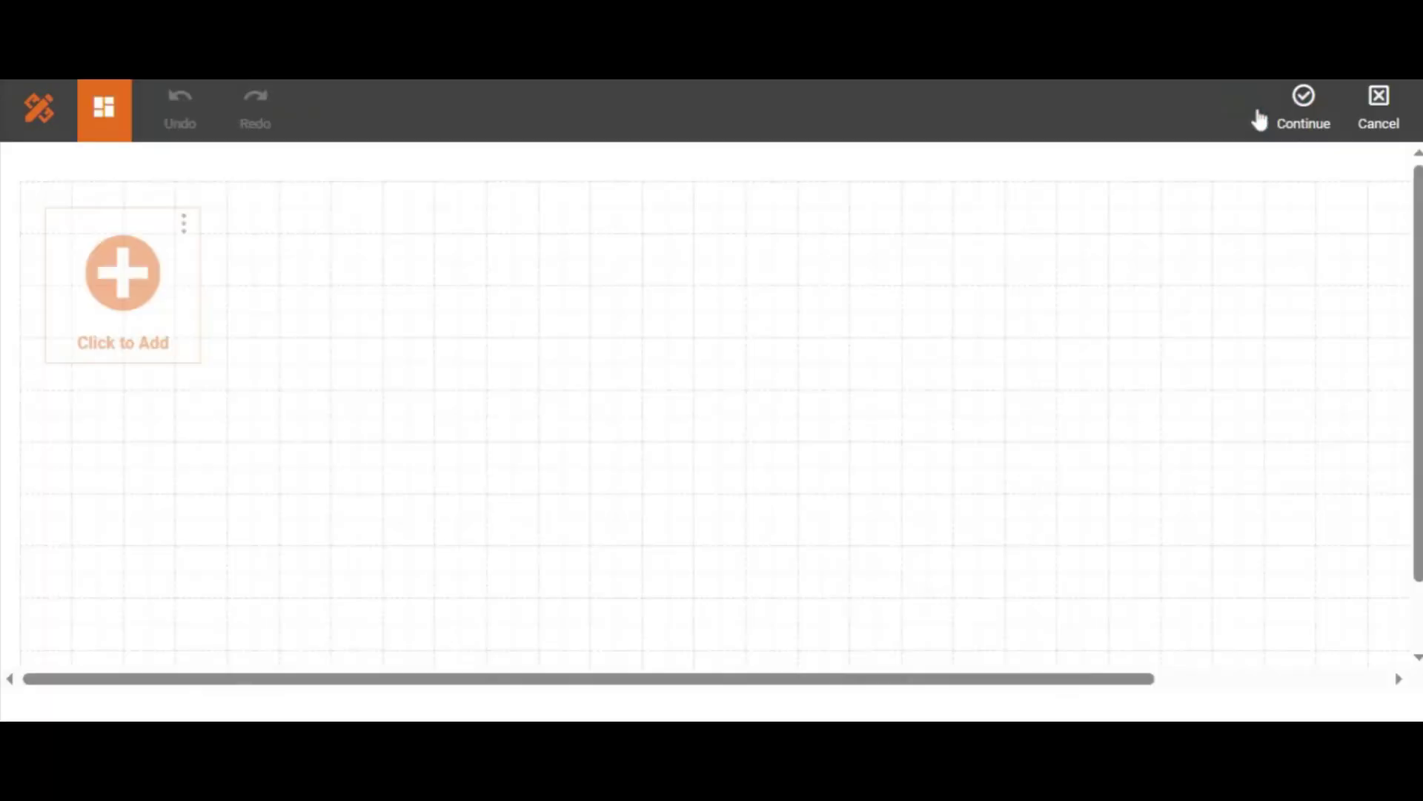
click(1303, 120)
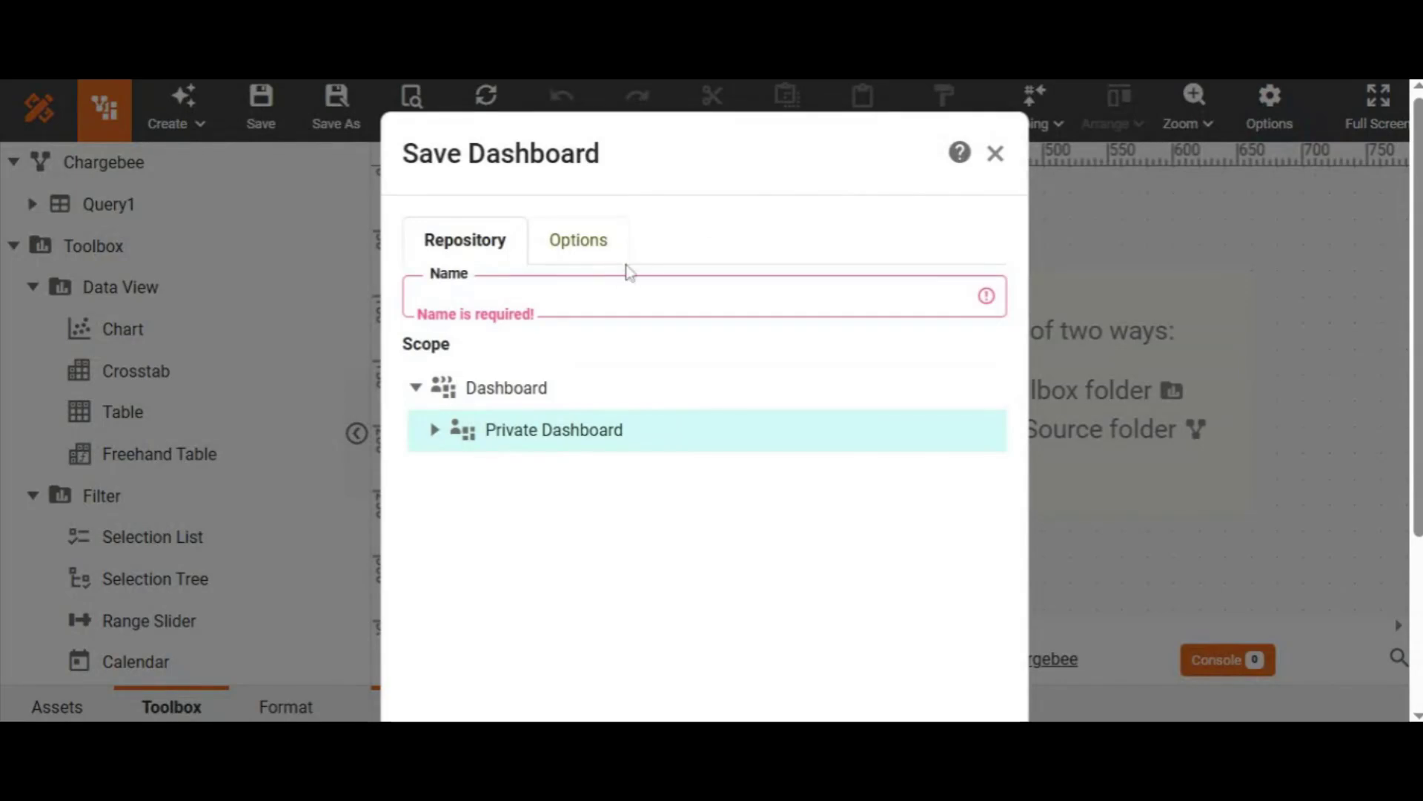
text(Chargebee)
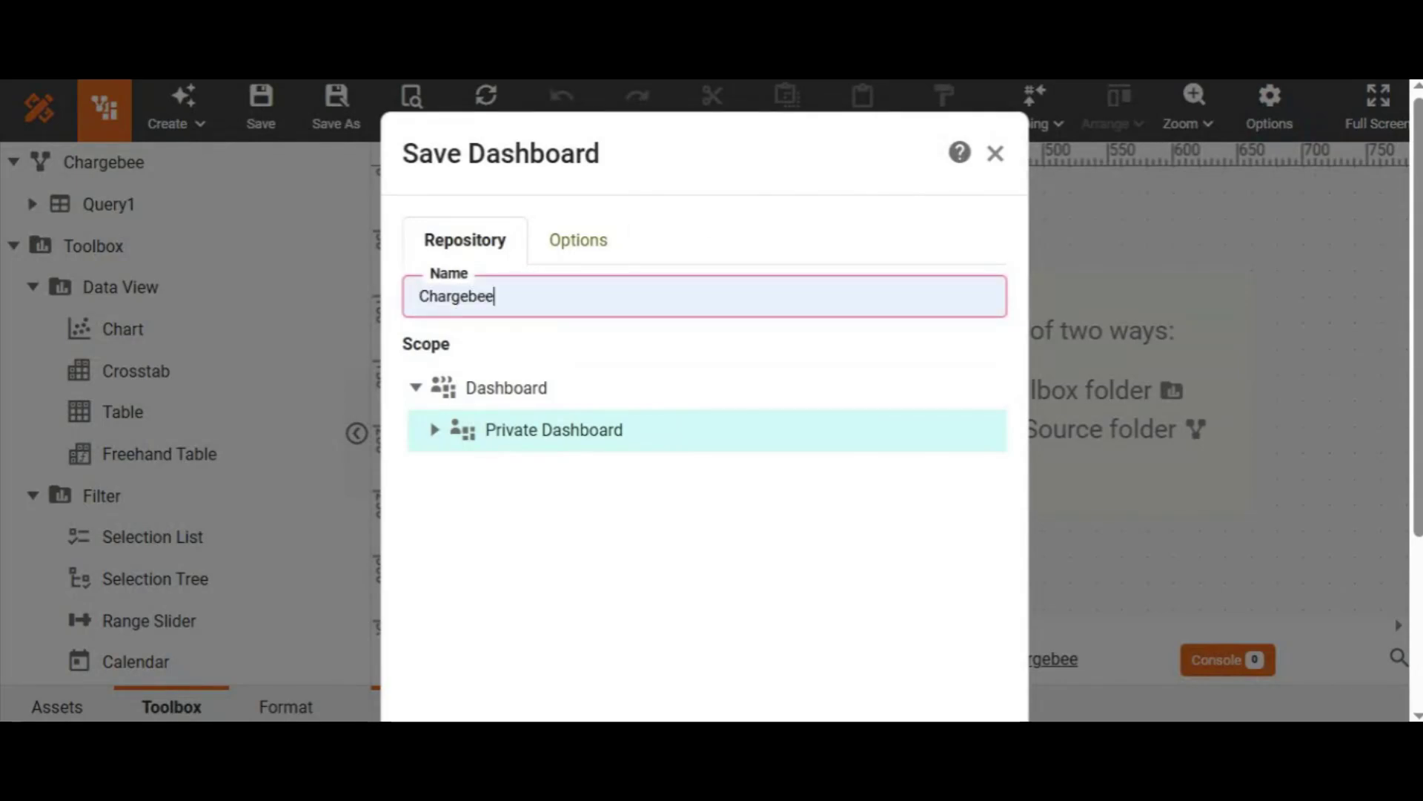
scroll(858, 677, down, 3)
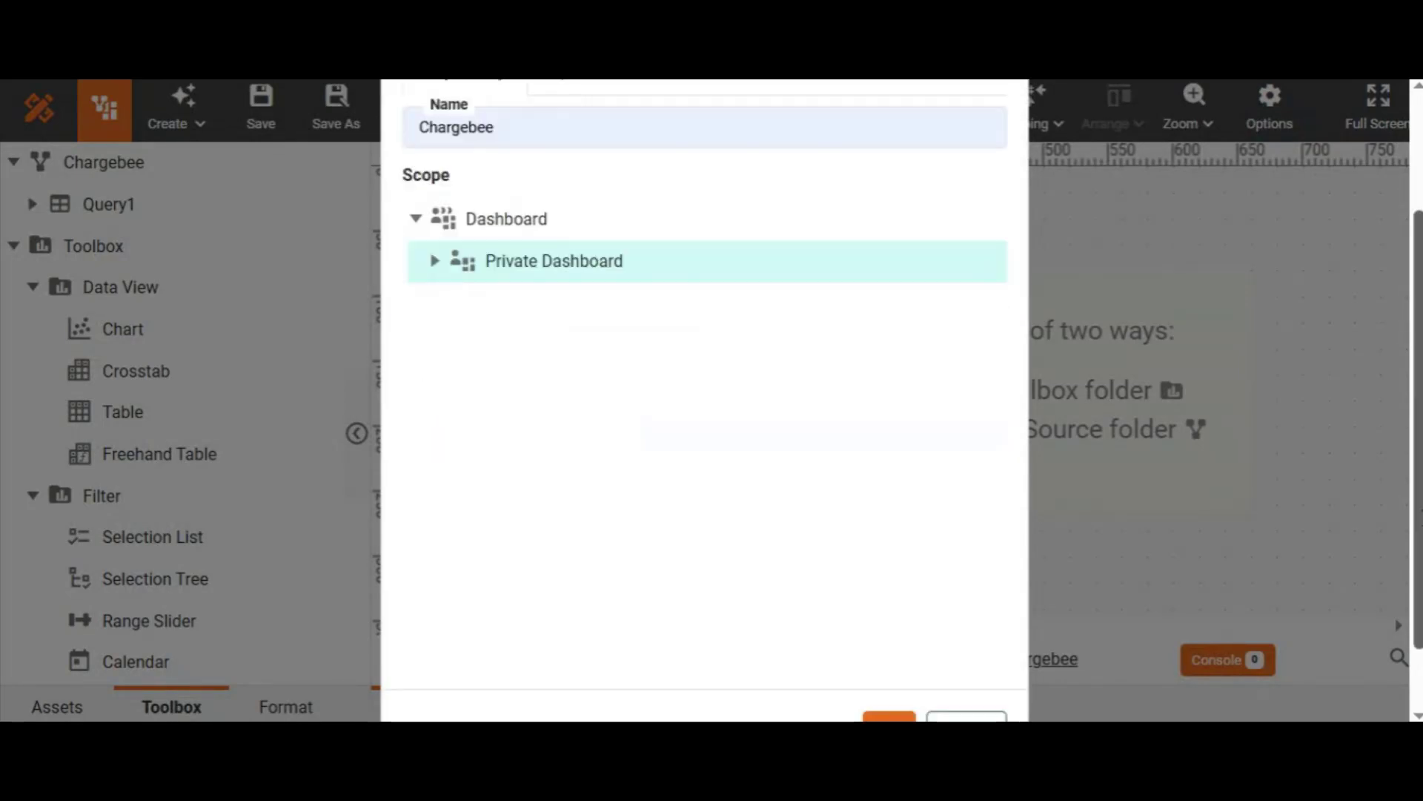
click(889, 715)
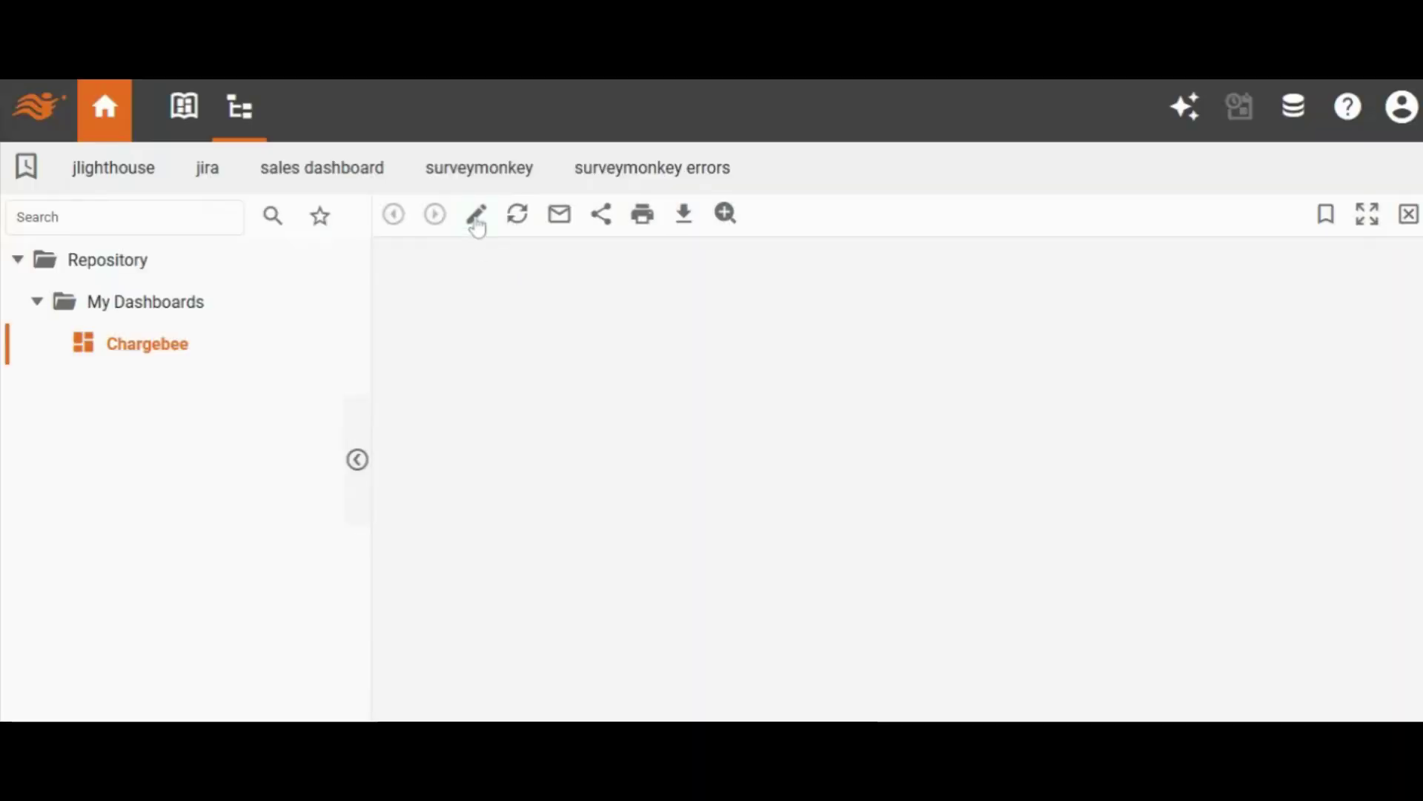
Open the Chargebee dashboard for editing, place a chart in the canvas's upper-left corner, and resize it to about 360 by 200.
click(476, 216)
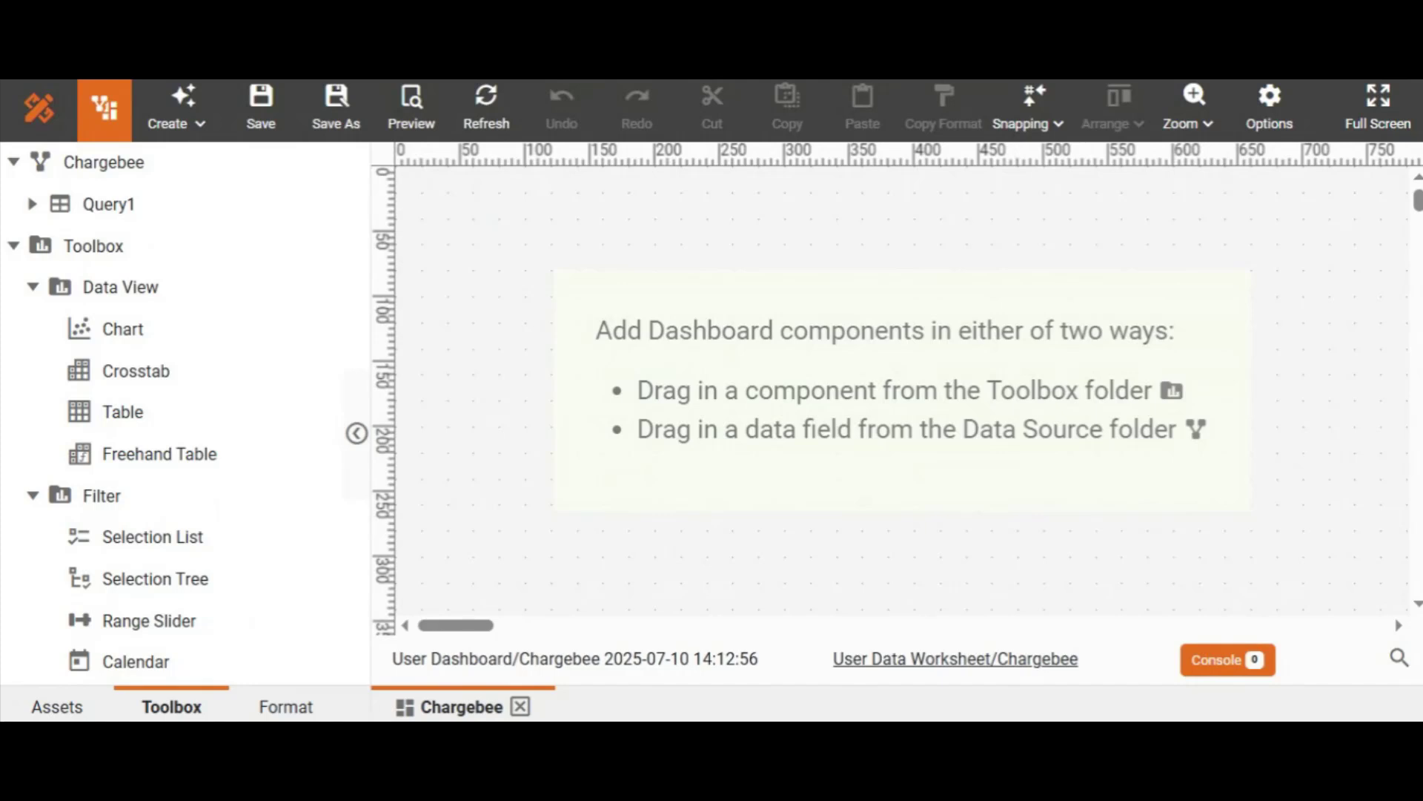
drag(156, 337, 402, 180)
click(749, 423)
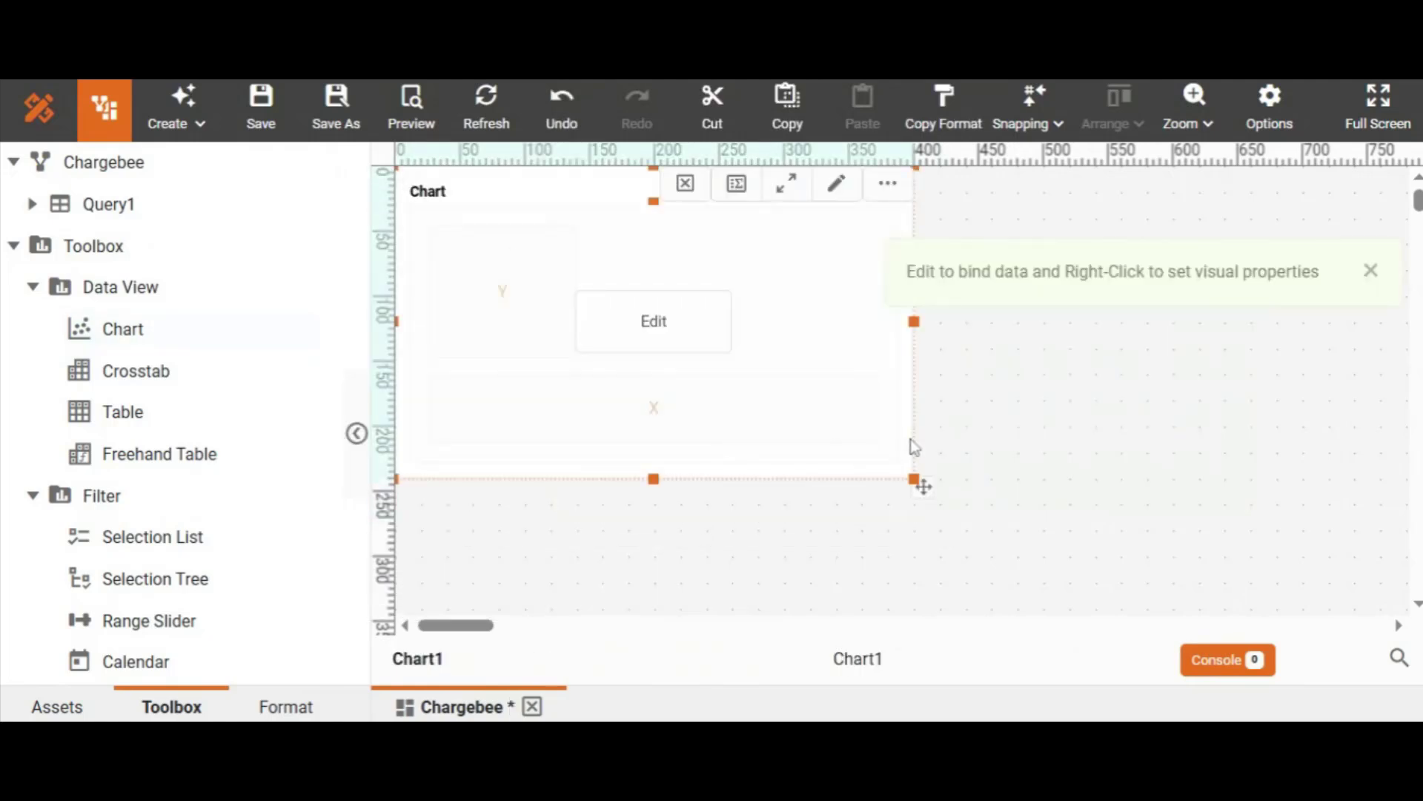
drag(914, 478, 860, 426)
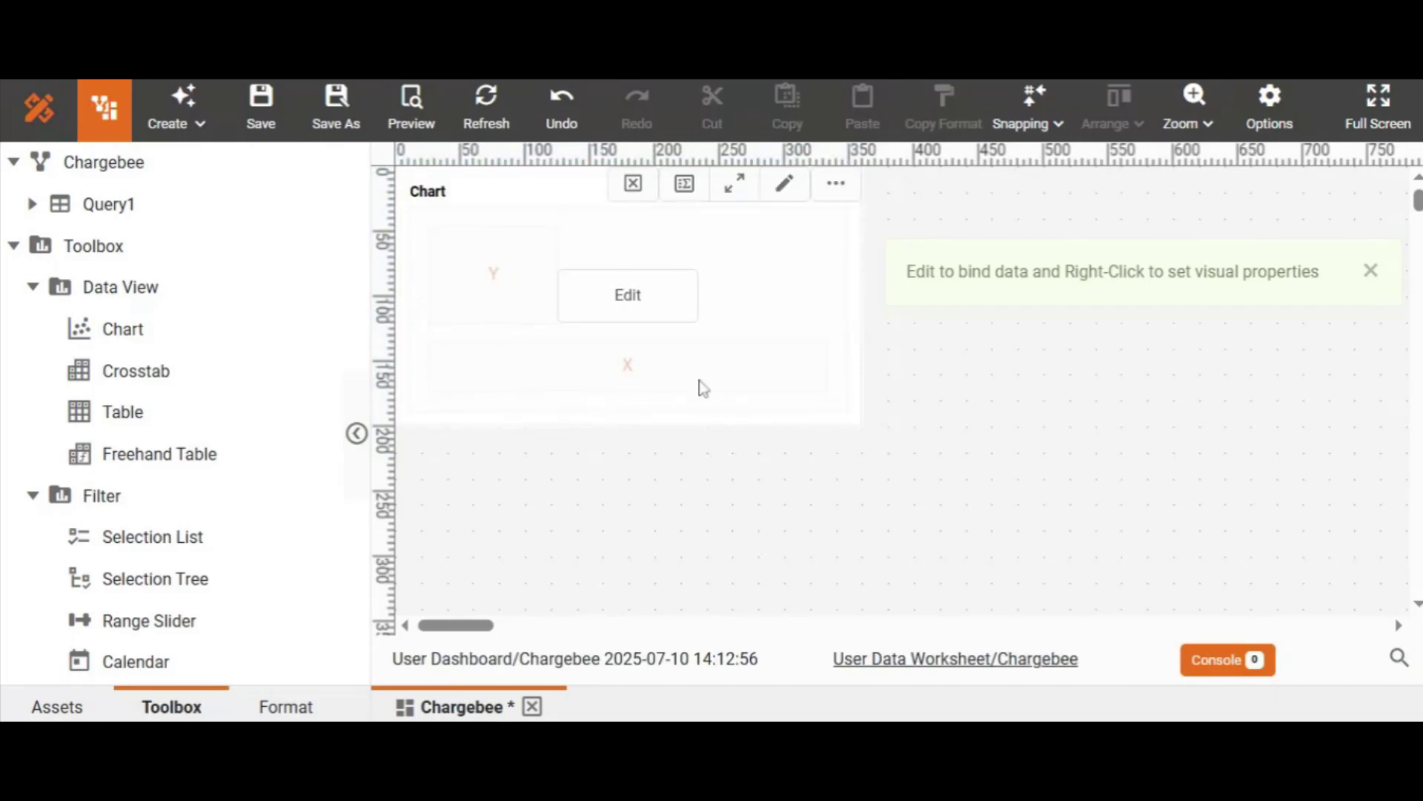
Open the chart in the full editor and set its chart style to Map.
click(628, 294)
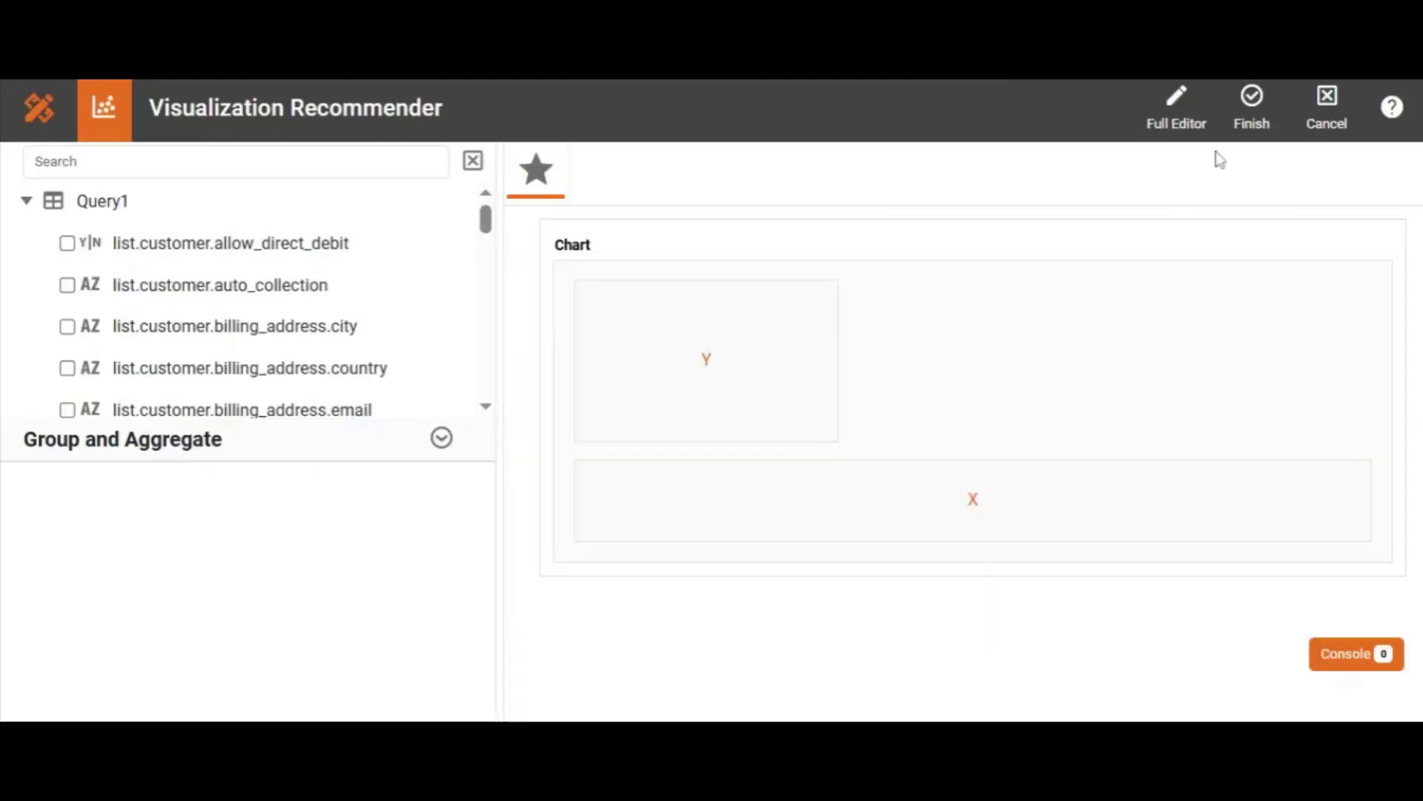
click(1176, 101)
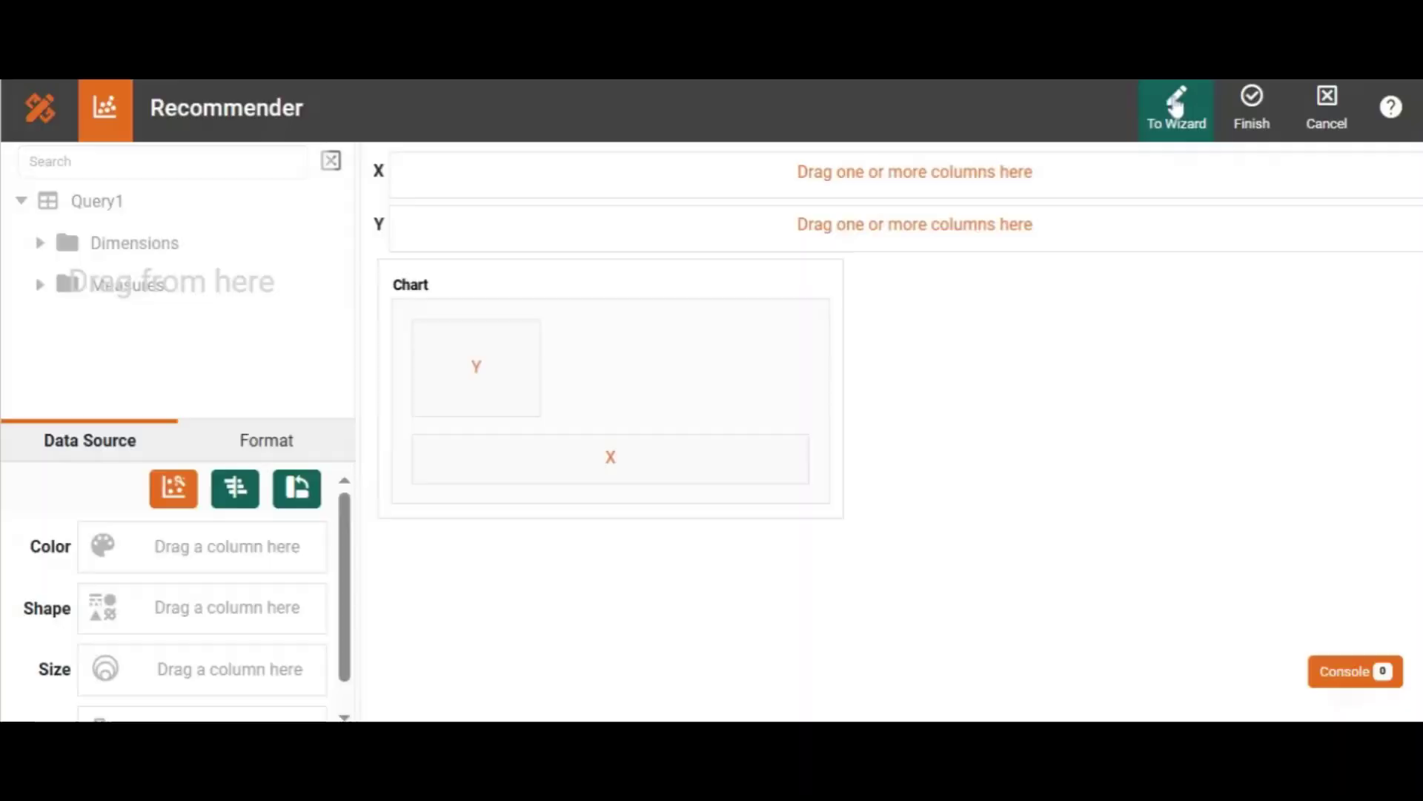
click(175, 489)
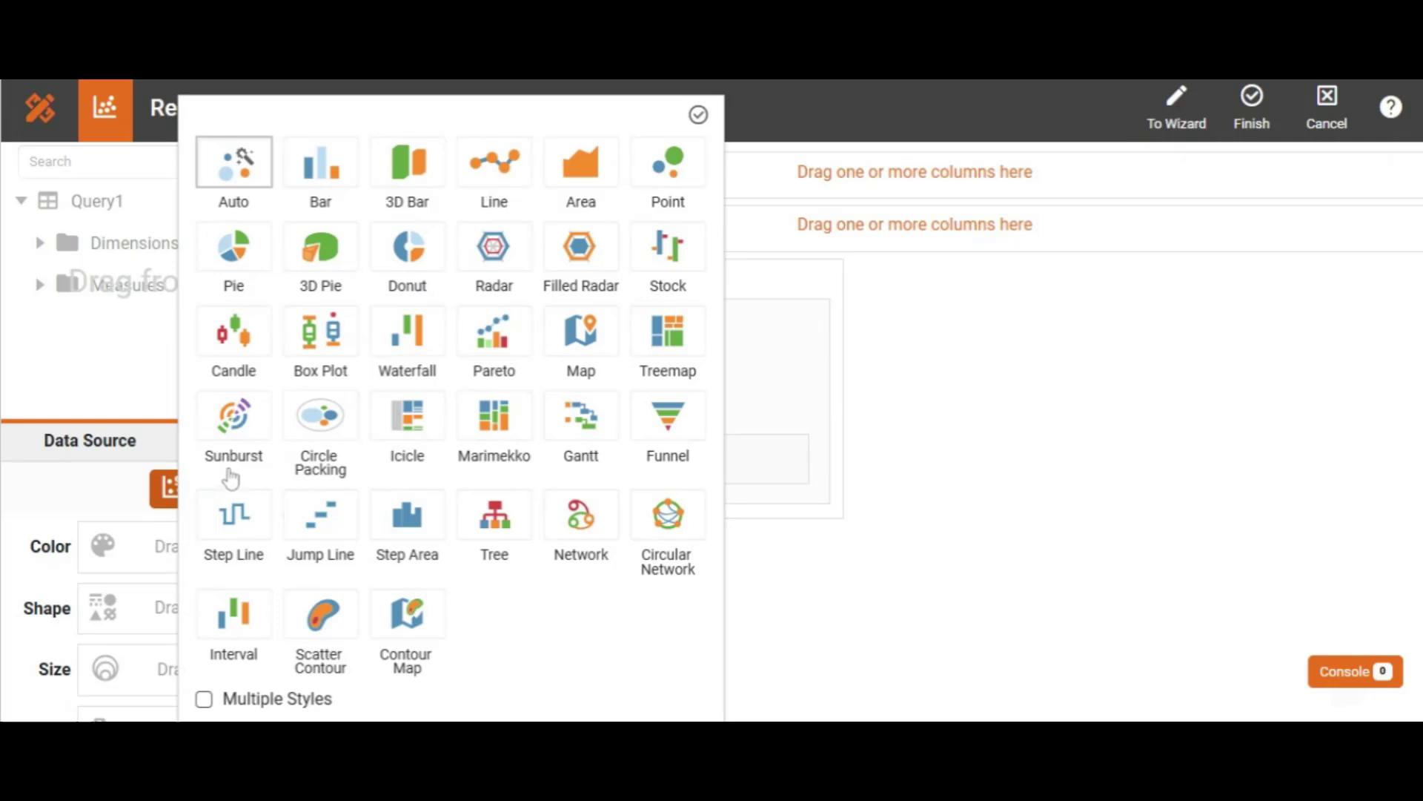
click(577, 335)
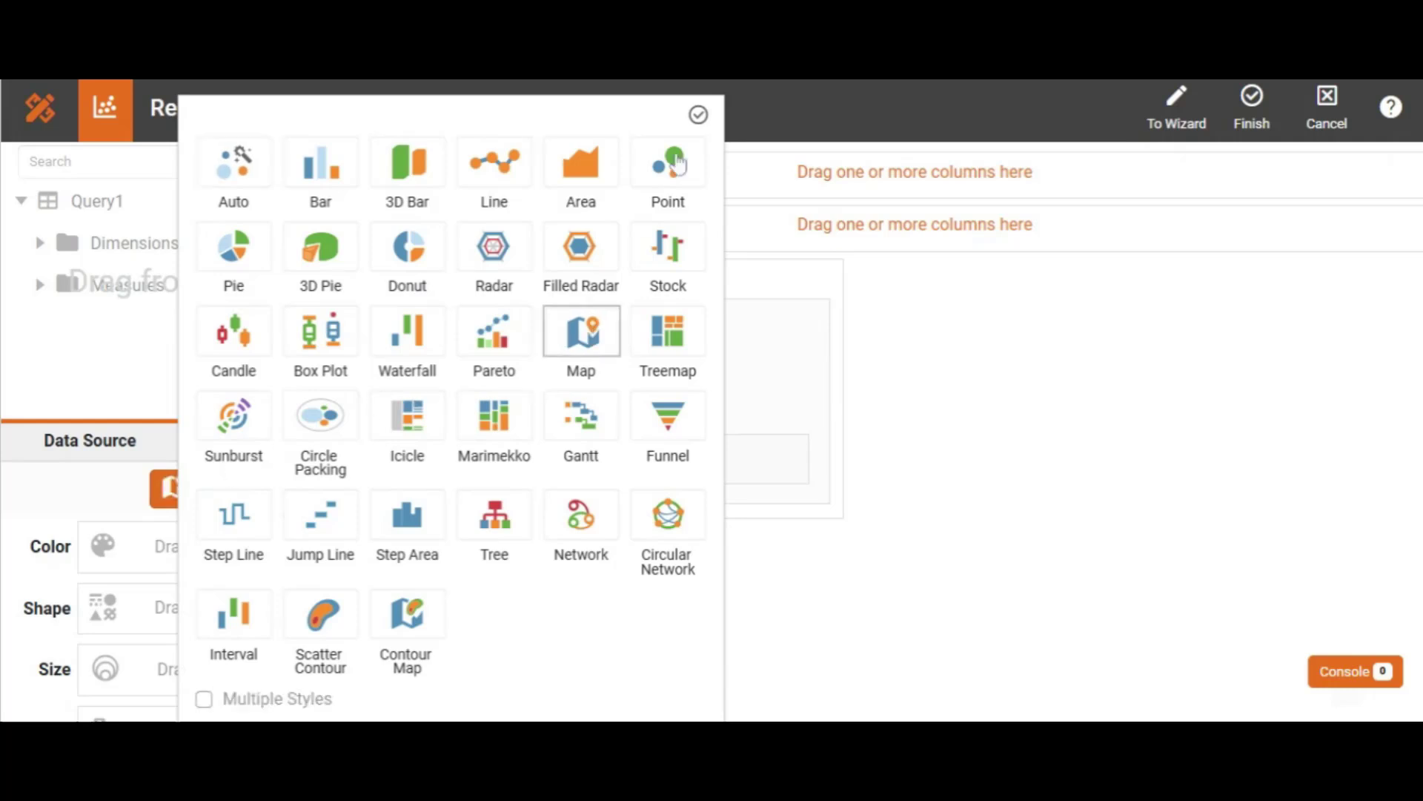
click(698, 115)
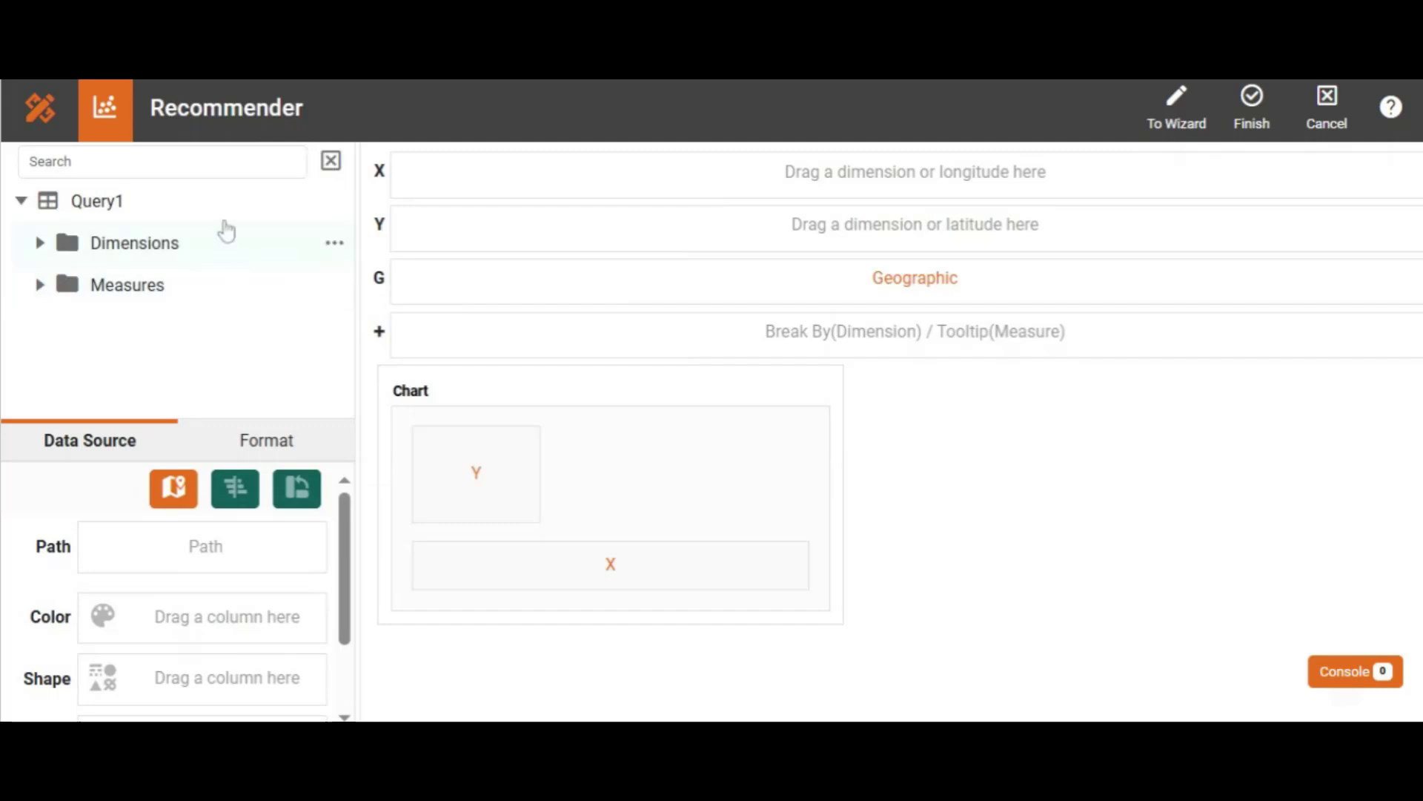
Set list.customer.billing_address.state as geographic with the U.S. map and State layer, and bind it to the chart's Geographic field.
click(162, 162)
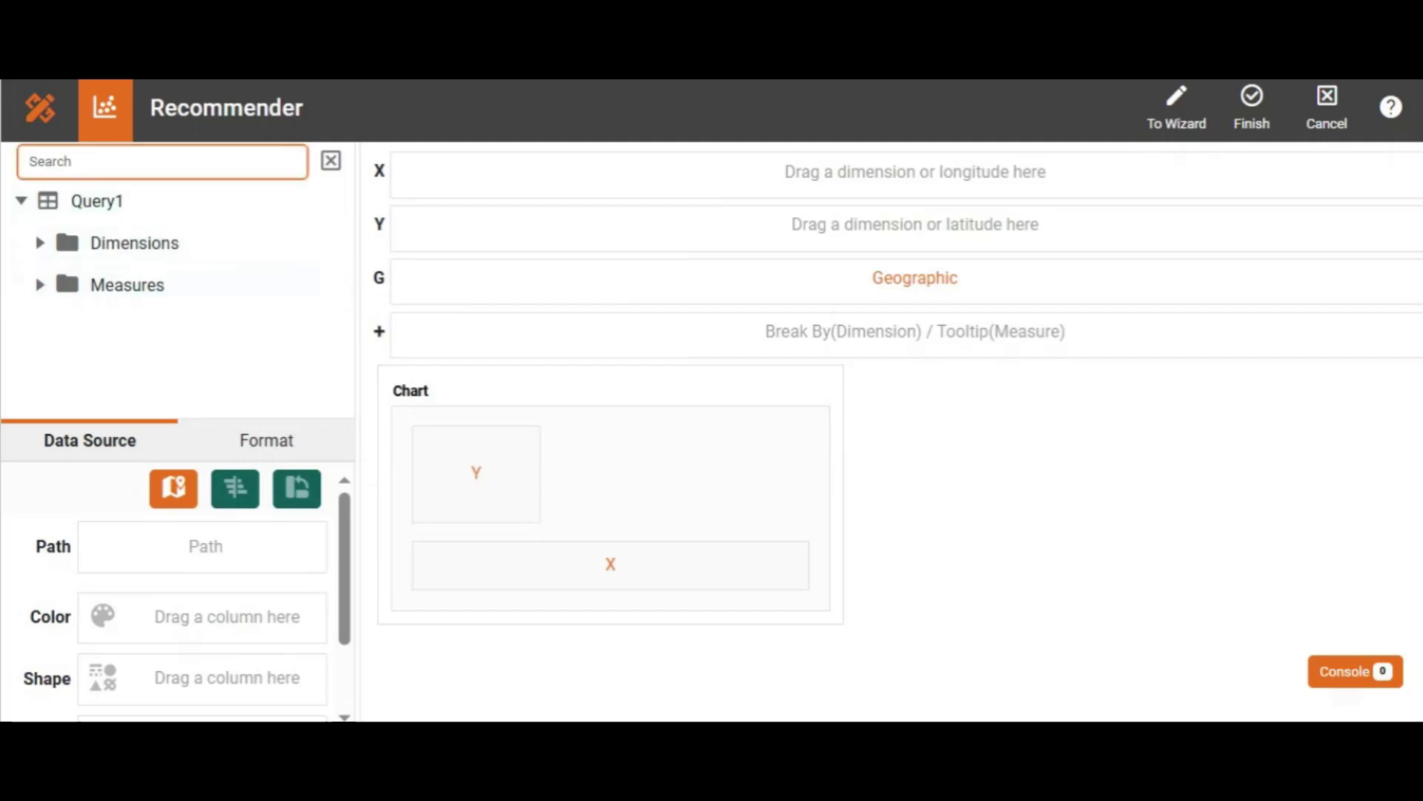
text(state)
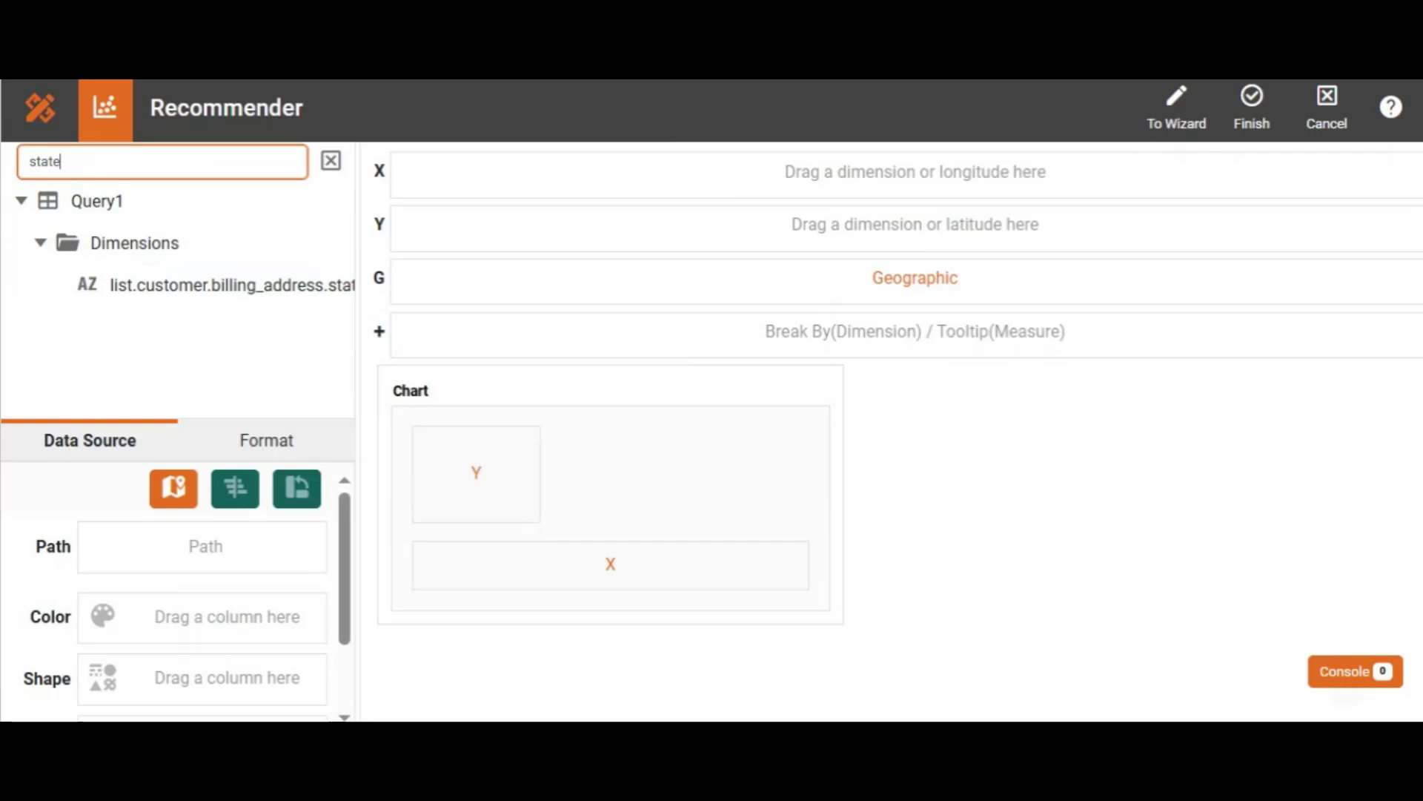
click(201, 293)
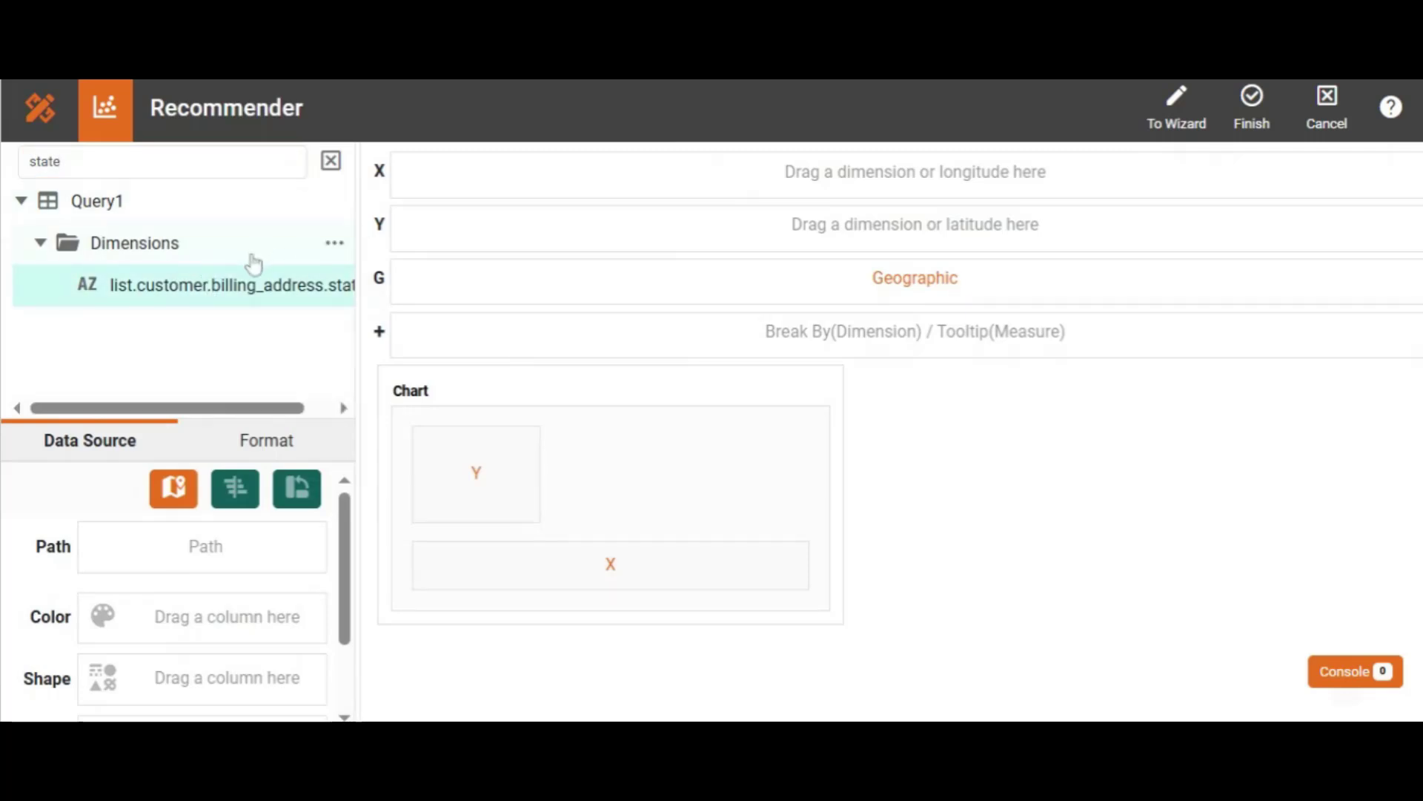
drag(358, 297, 441, 297)
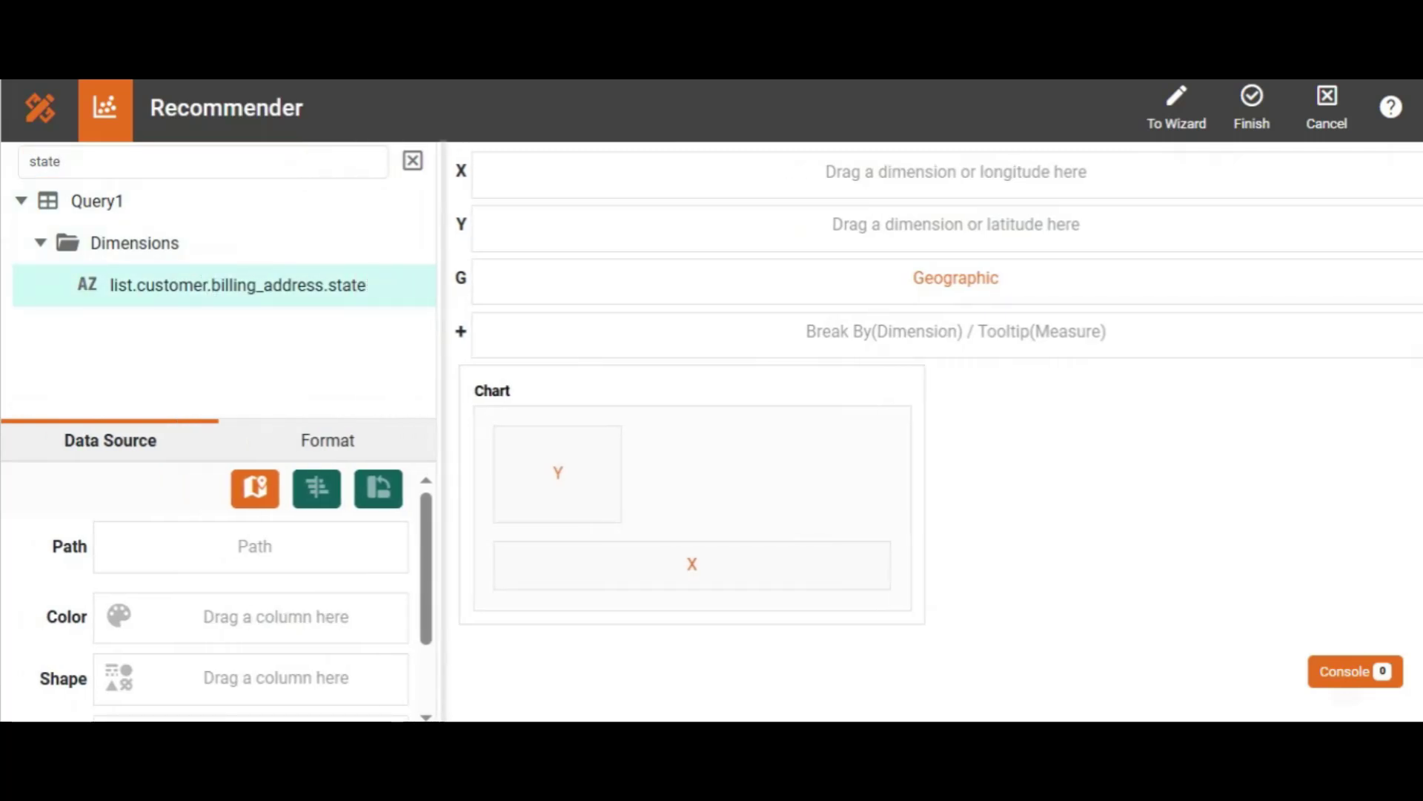
click(418, 289)
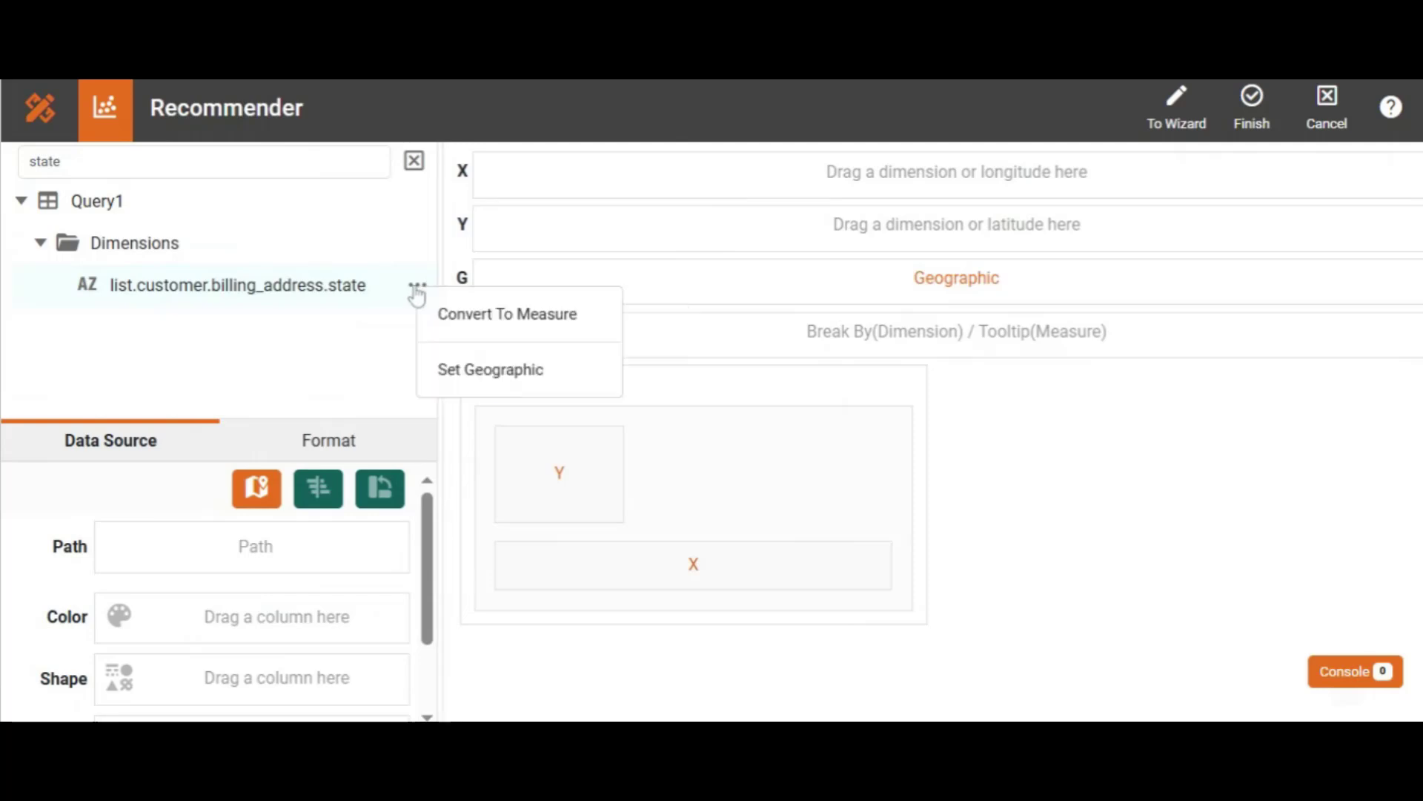
click(458, 370)
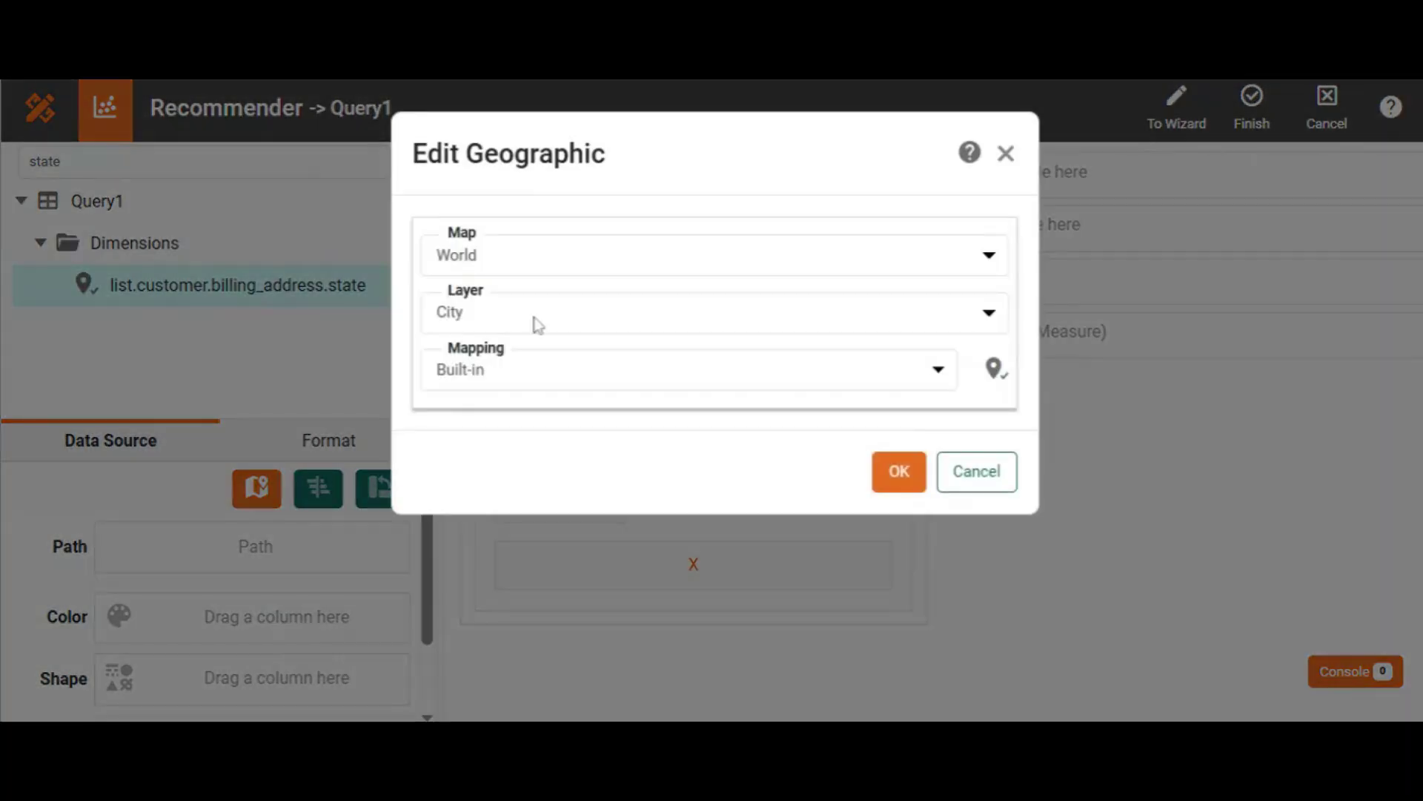
click(867, 249)
click(642, 299)
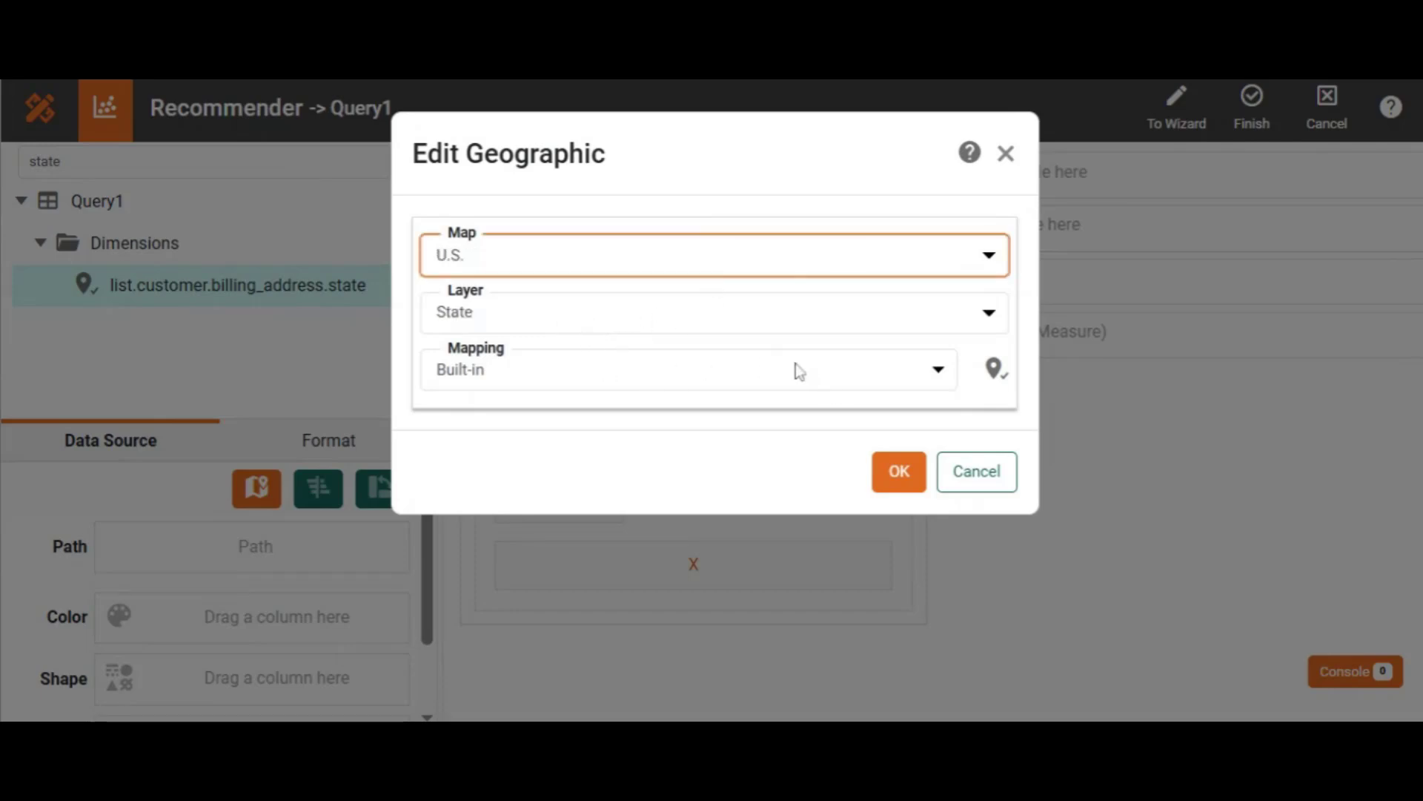
click(899, 465)
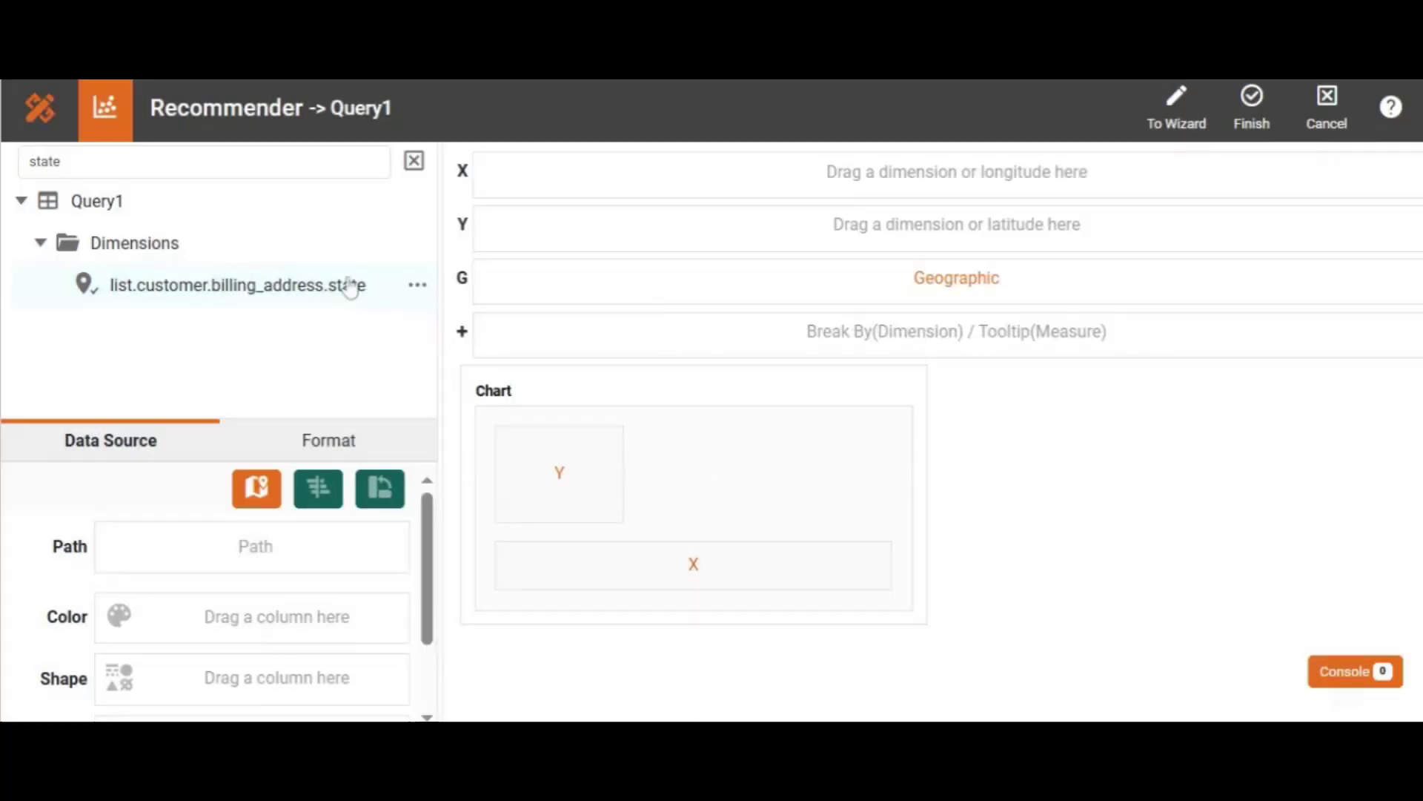
drag(350, 286, 585, 280)
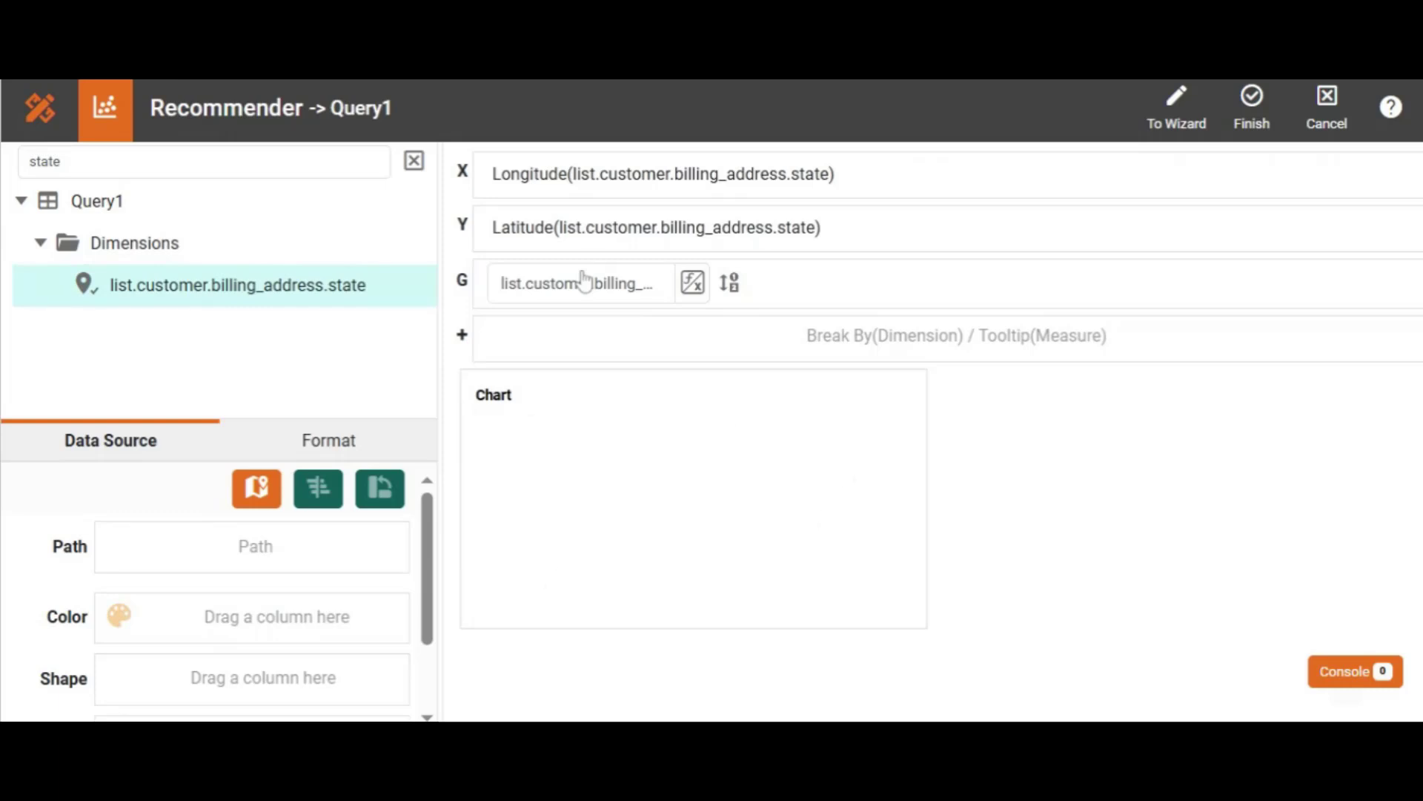
Convert list.customer.id to a measure, color the map by its count, and finish editing the chart.
click(252, 162)
key(BackSpace)
key(BackSpace)
key(BackSpace)
key(BackSpace)
key(BackSpace)
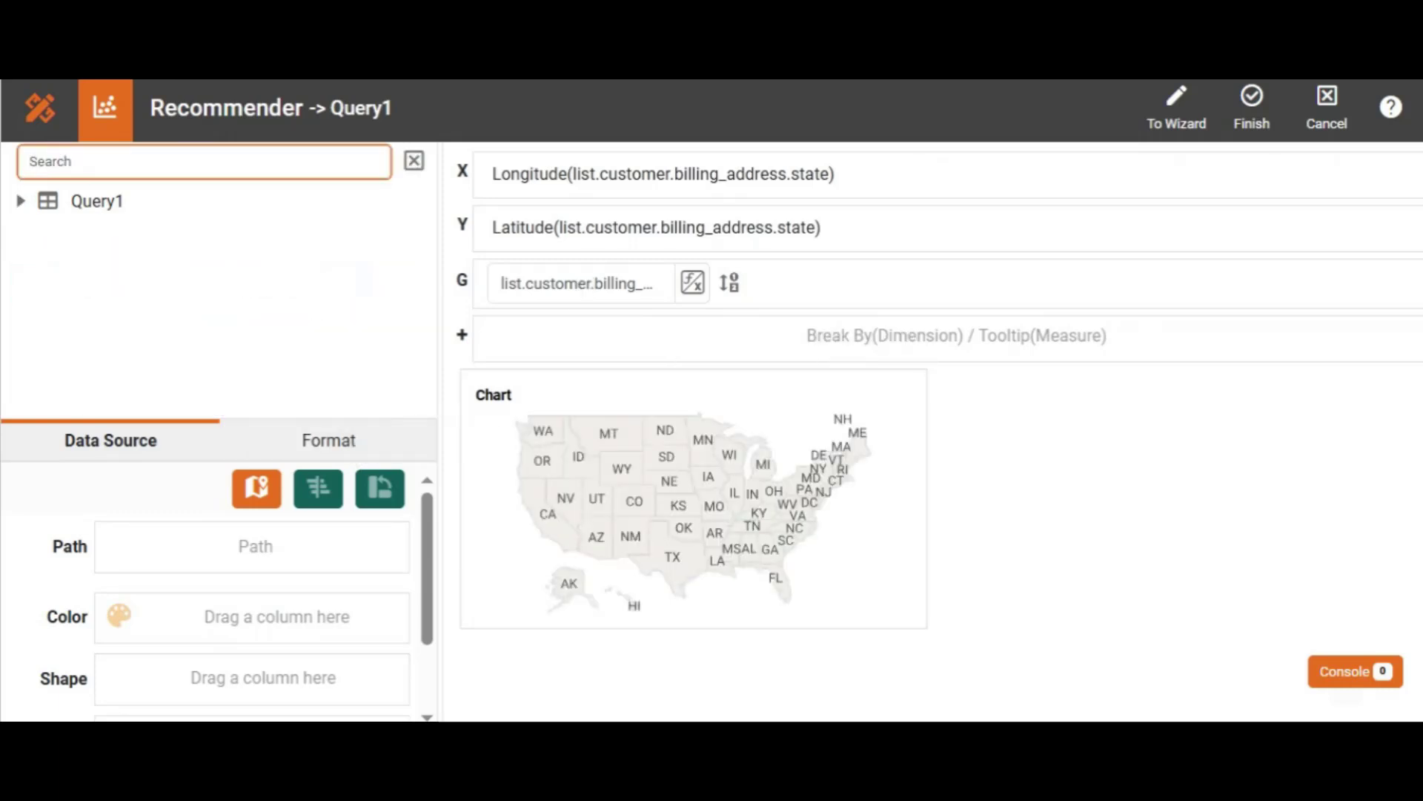
text(id)
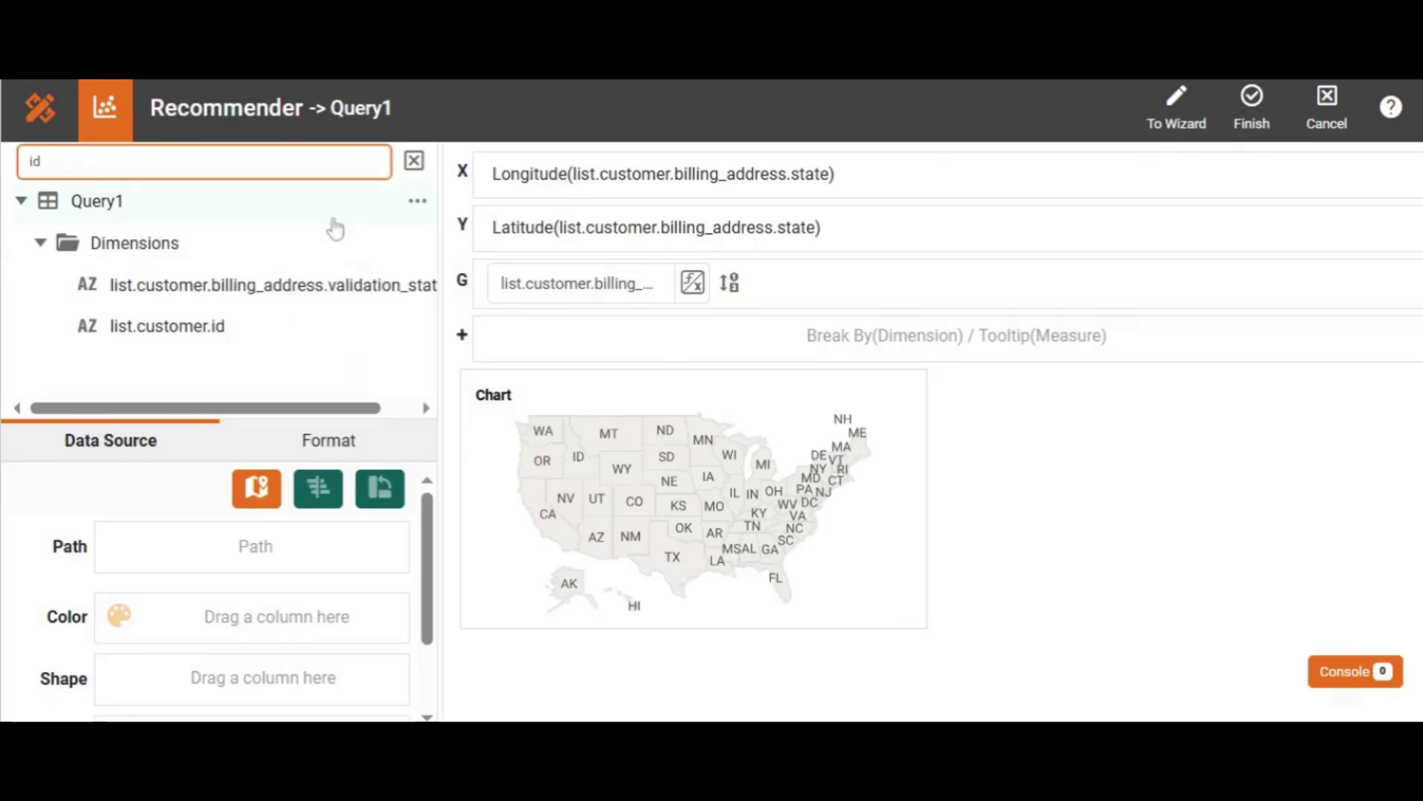
click(419, 327)
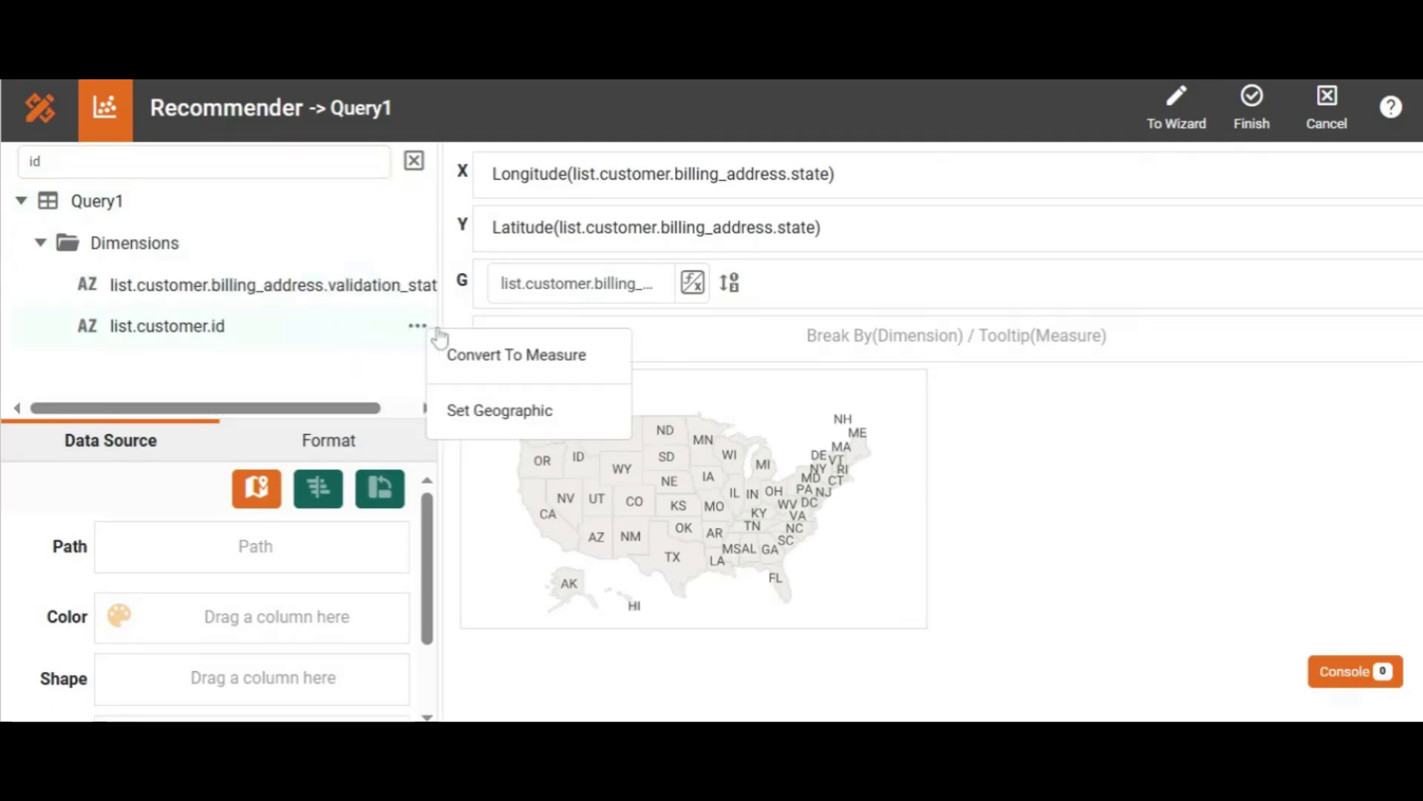
click(449, 357)
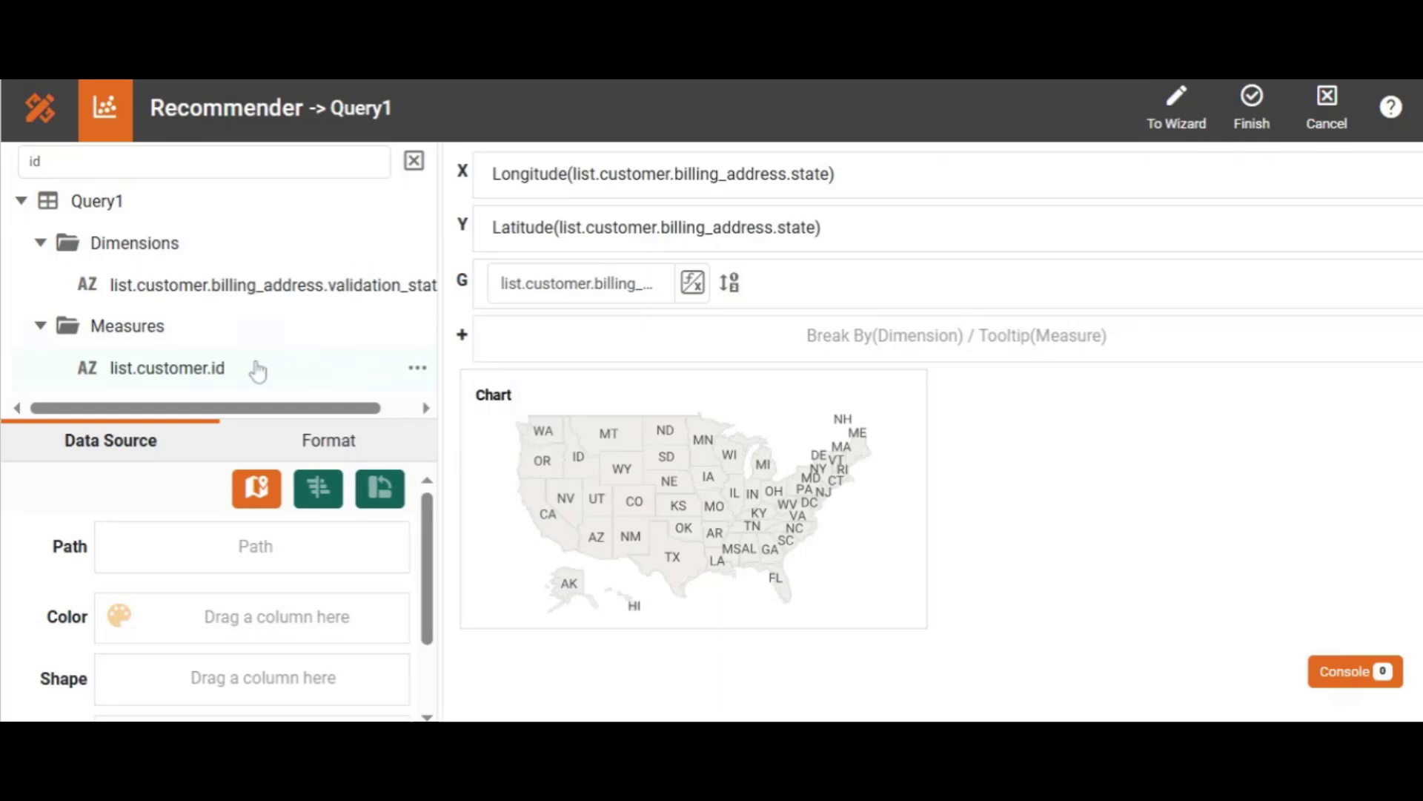
drag(256, 368, 238, 628)
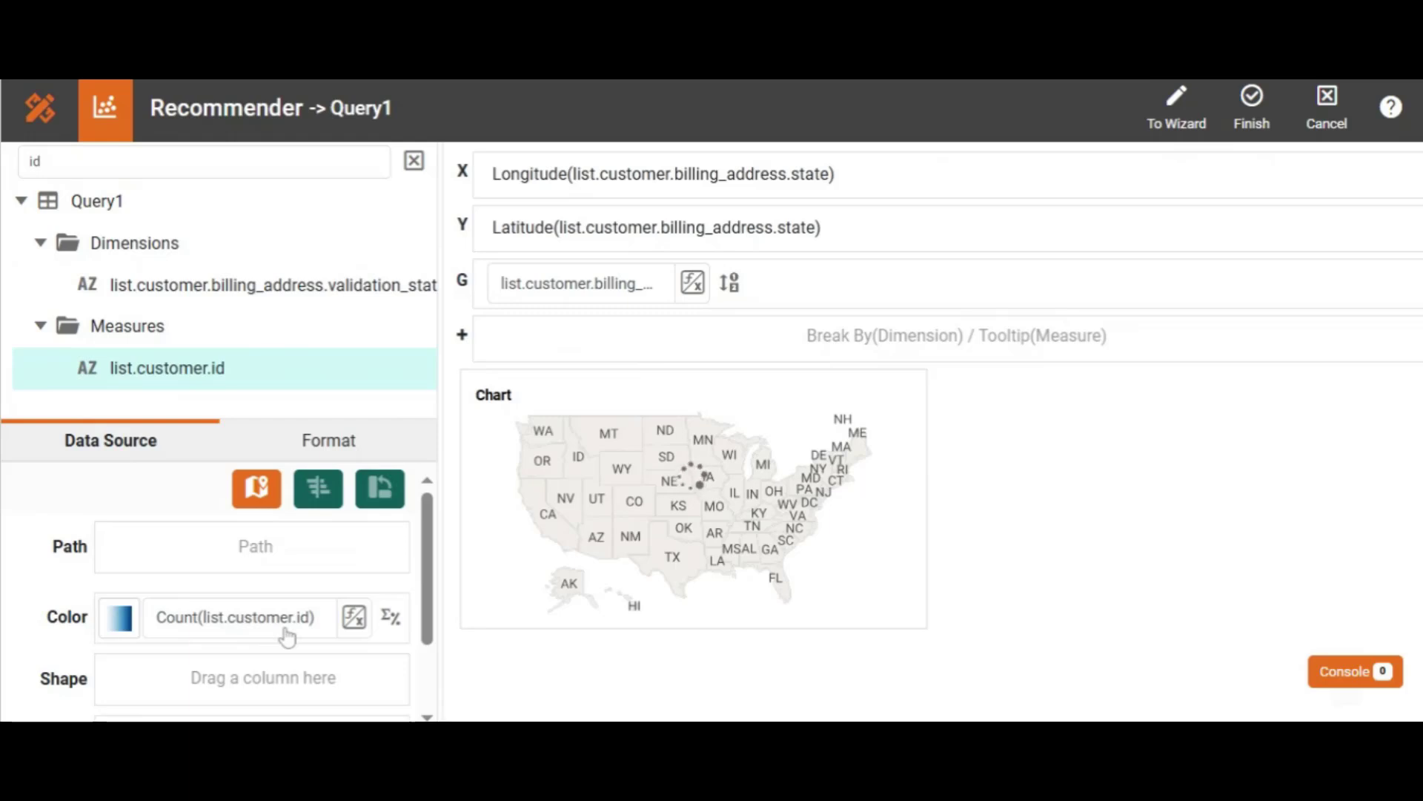
click(1252, 113)
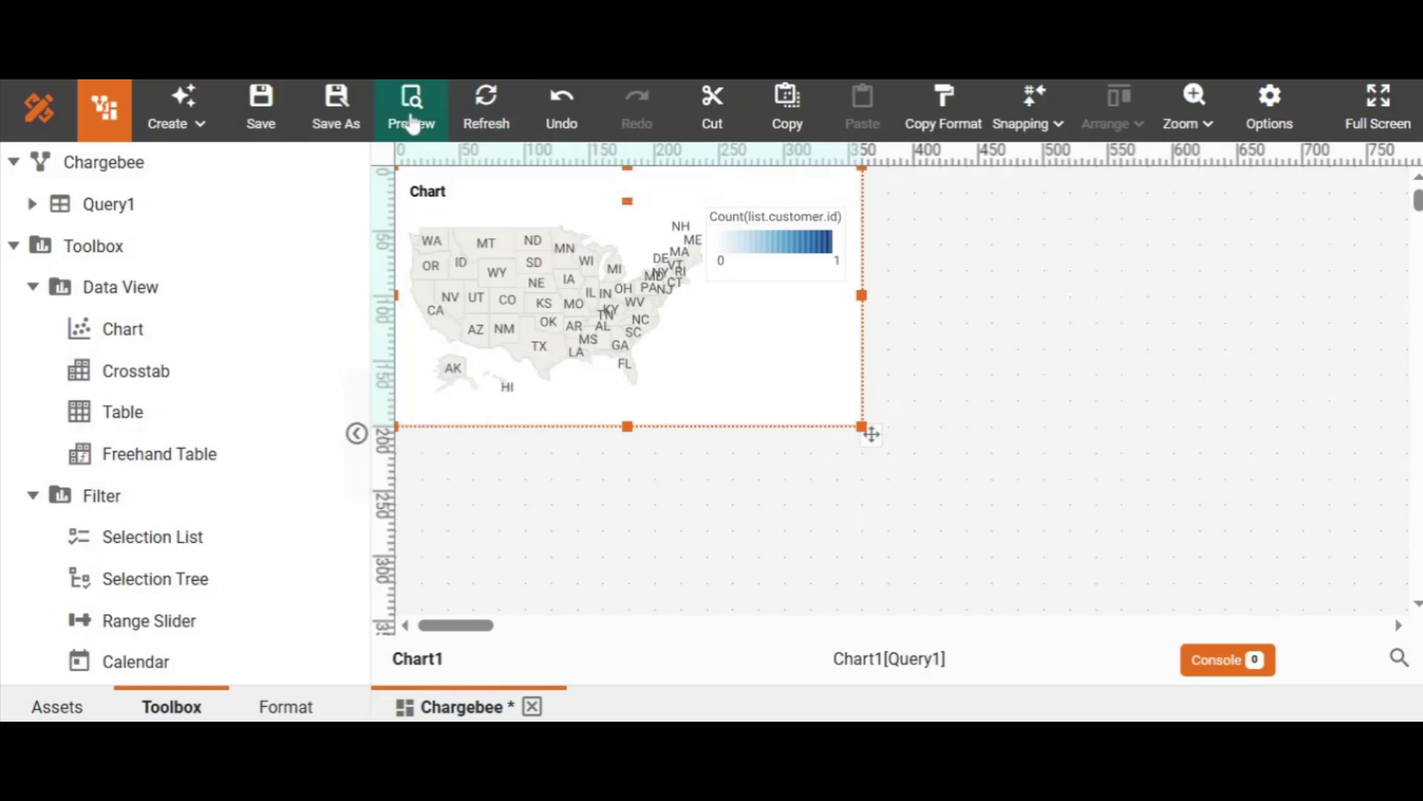
Preview the dashboard to inspect the map's customer count by state, close the preview, and save the dashboard.
click(412, 119)
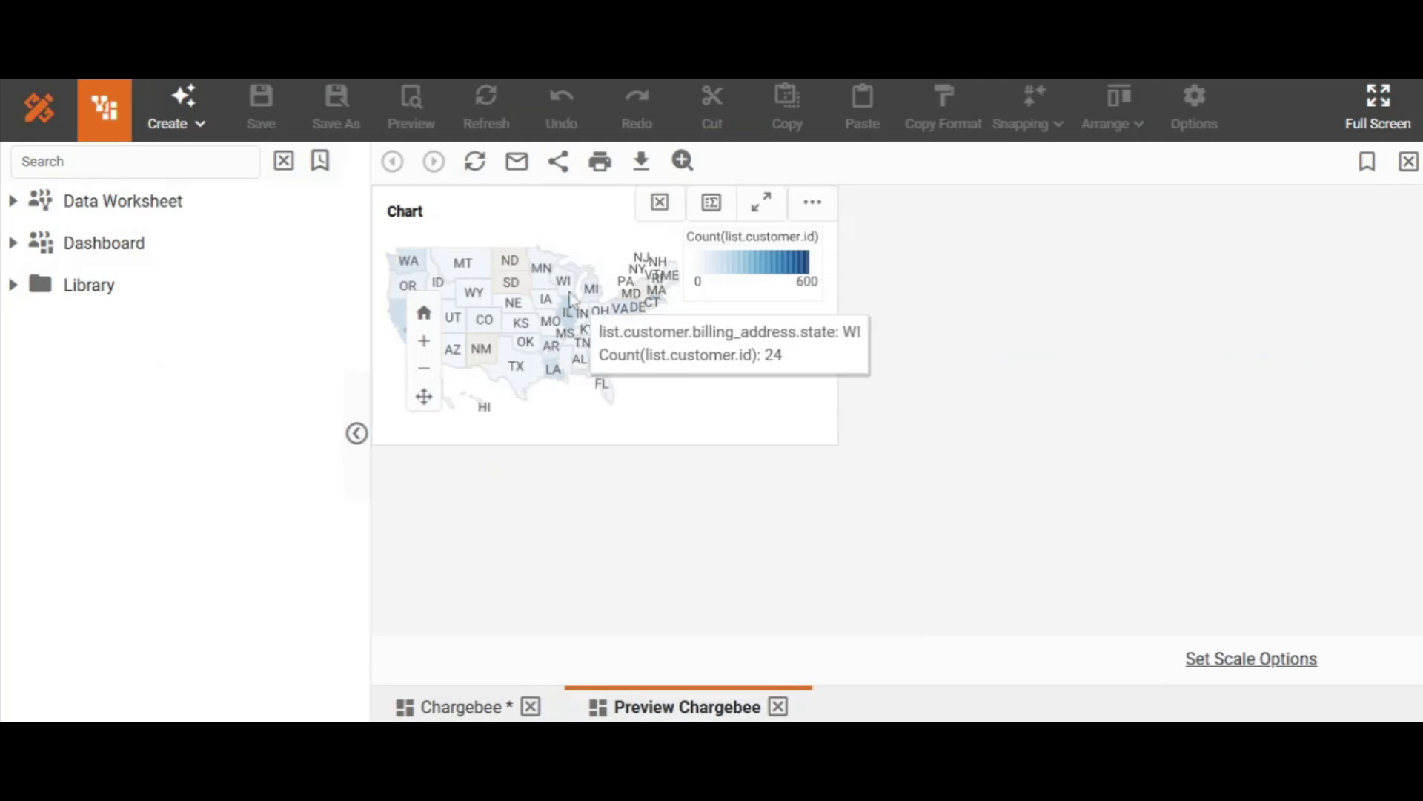
click(778, 707)
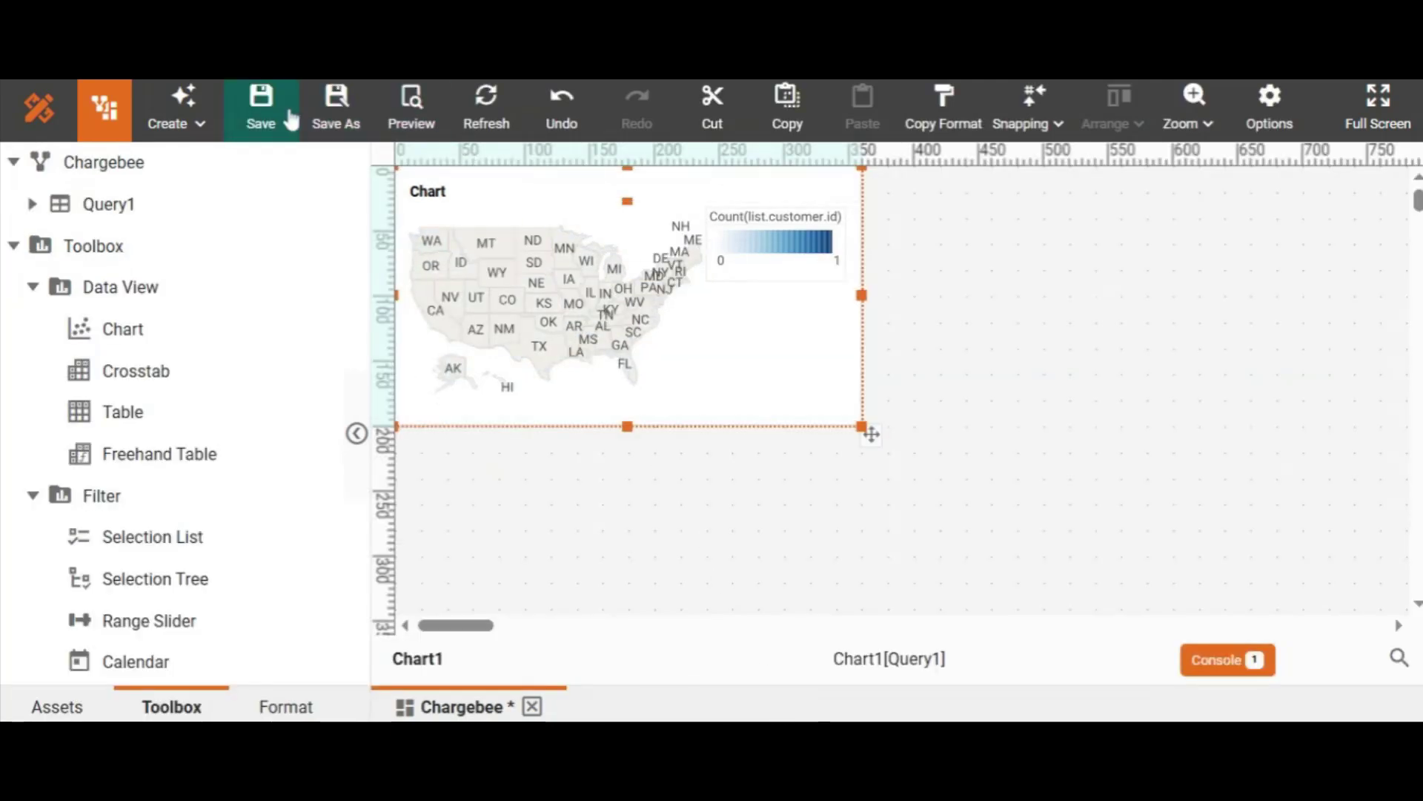
click(261, 111)
Add selection lists for list.customer.auto_collection and list.customer.allow_direct_debit from Query1 side by side below the map chart.
click(31, 204)
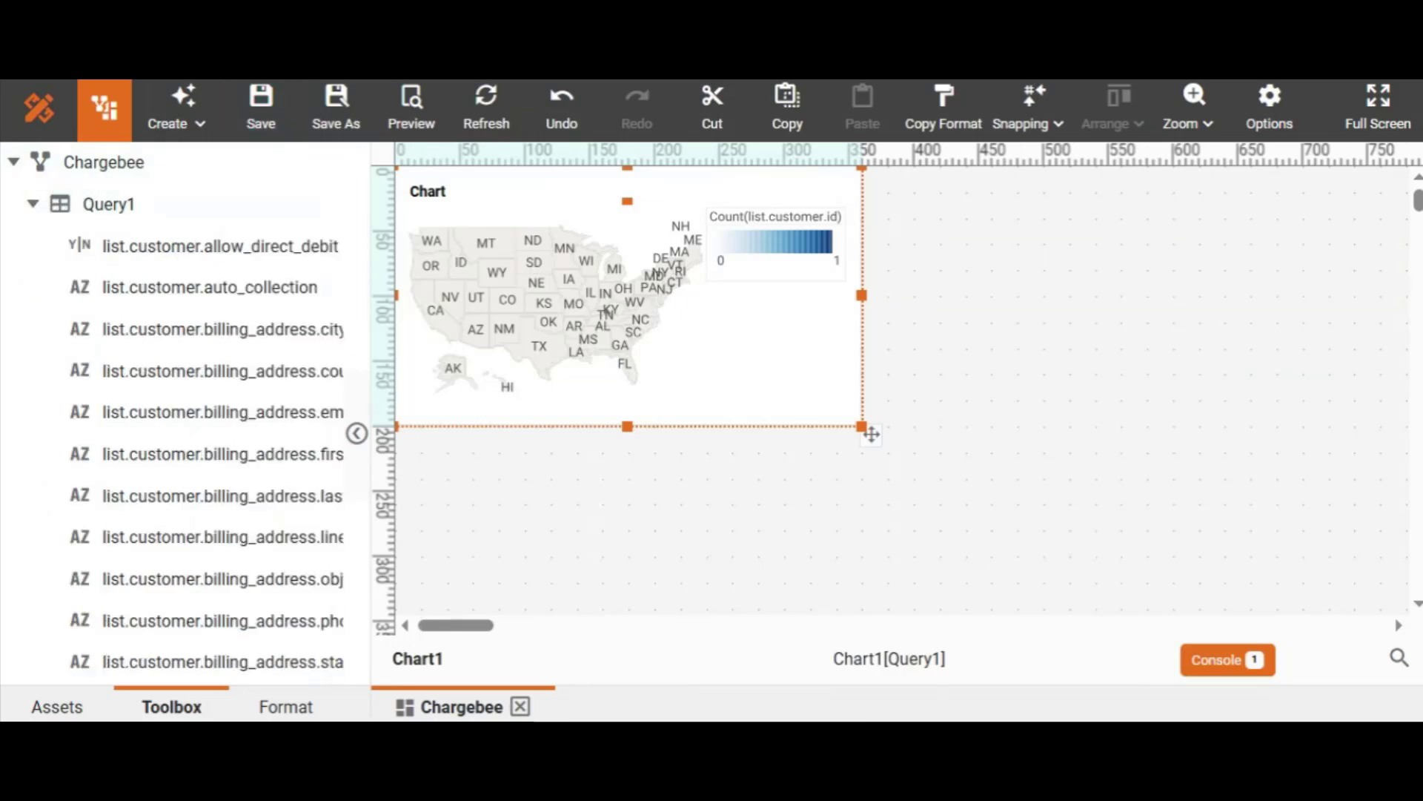
drag(292, 290, 416, 448)
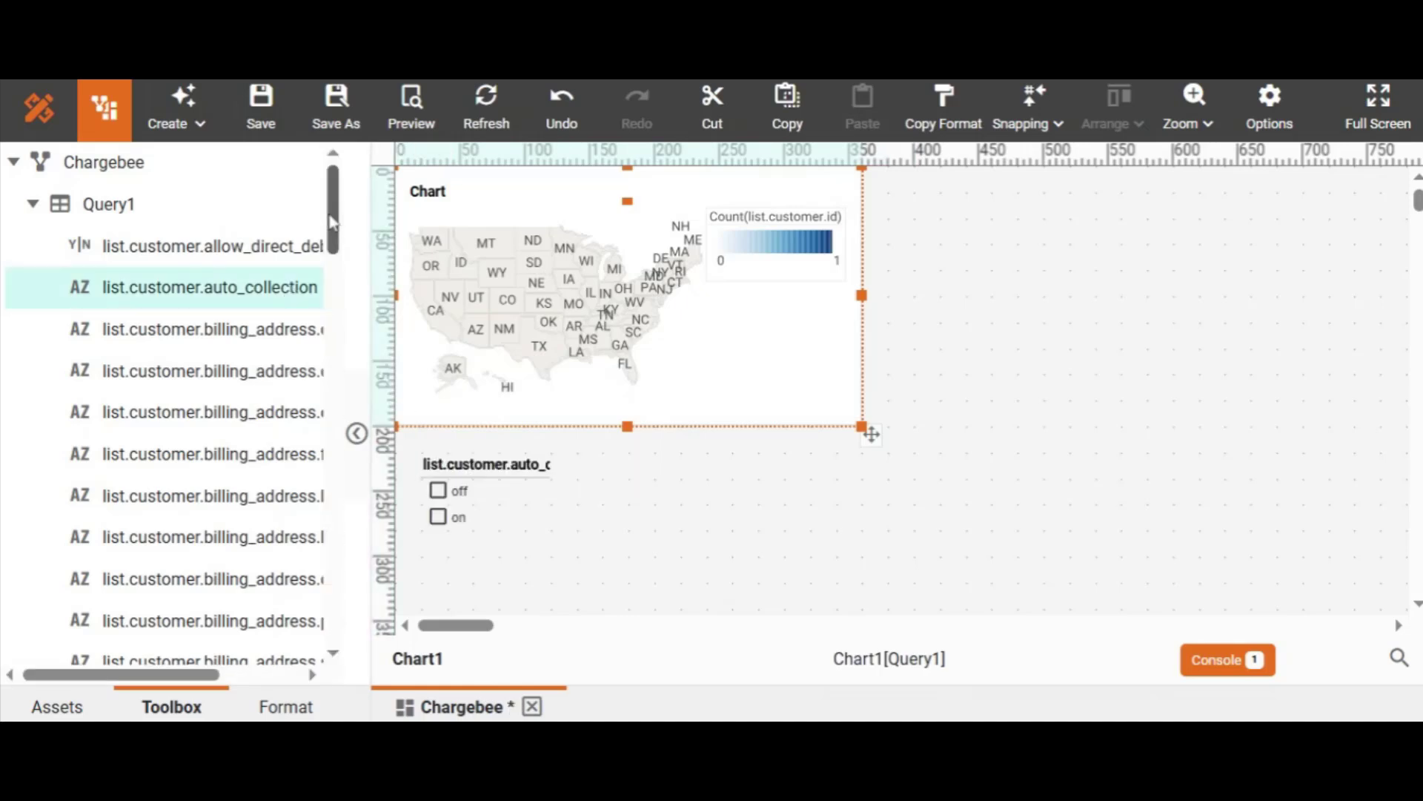
scroll(333, 226, down, 1)
drag(333, 226, 602, 472)
click(700, 511)
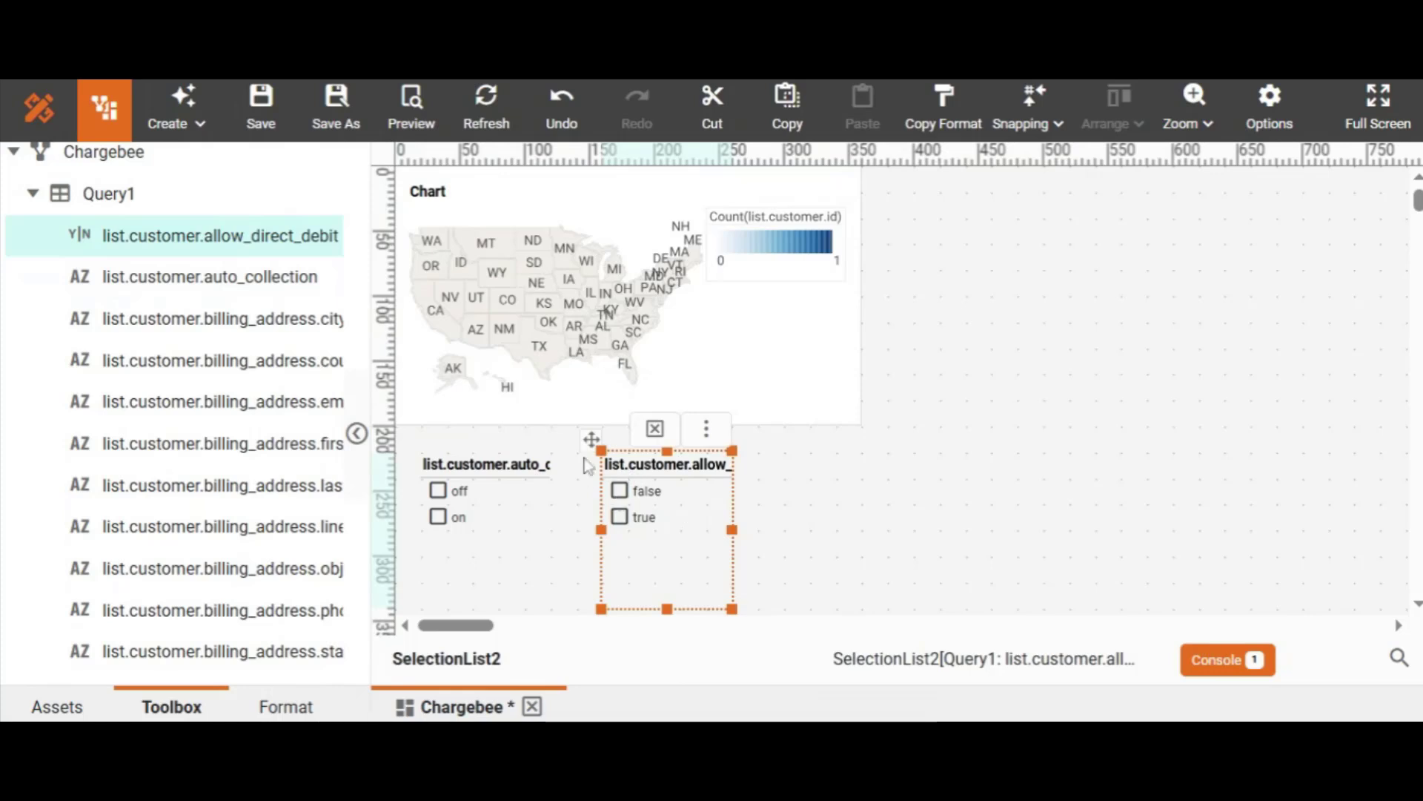
click(951, 509)
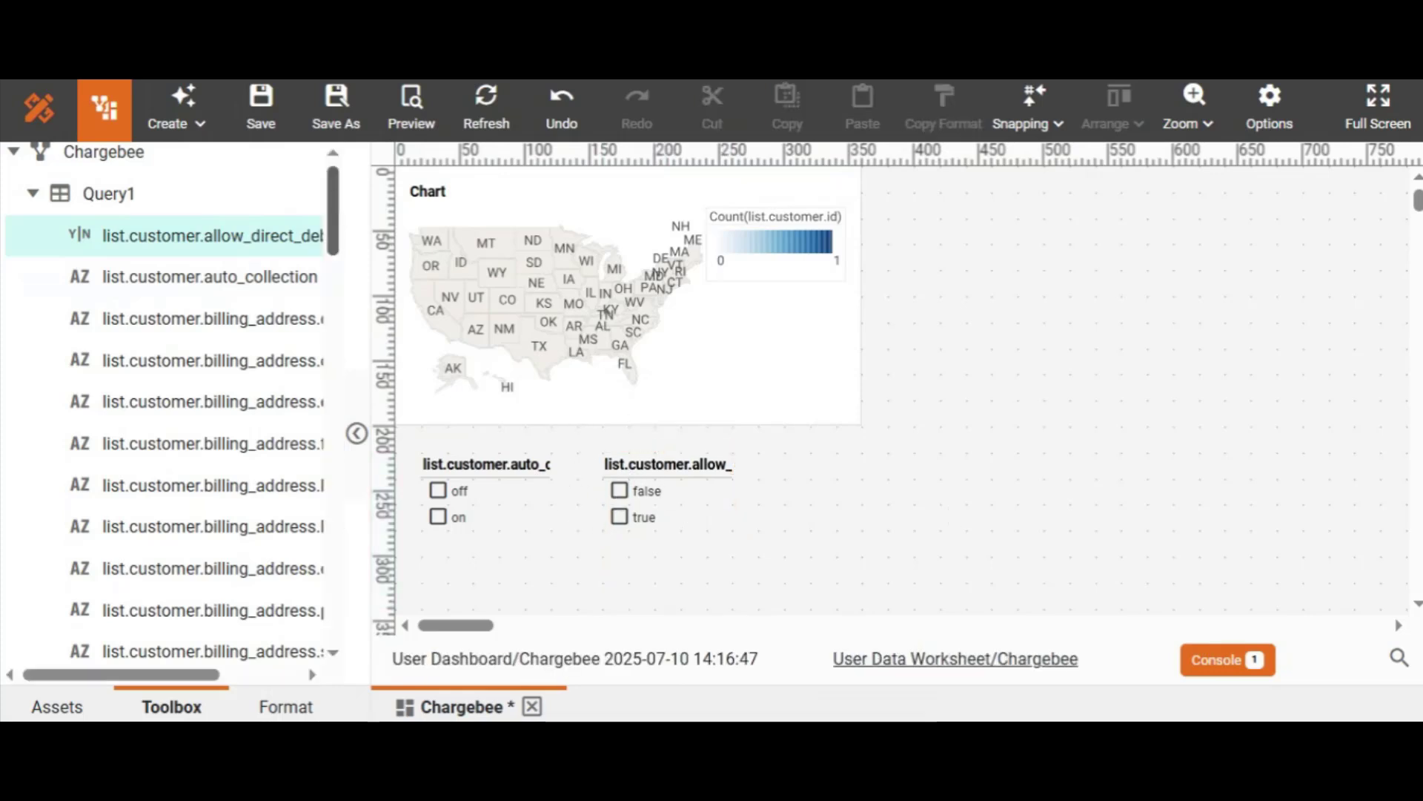
Place an empty table to the right of the map chart and resize it to about 340 by 200.
scroll(361, 454, down, 20)
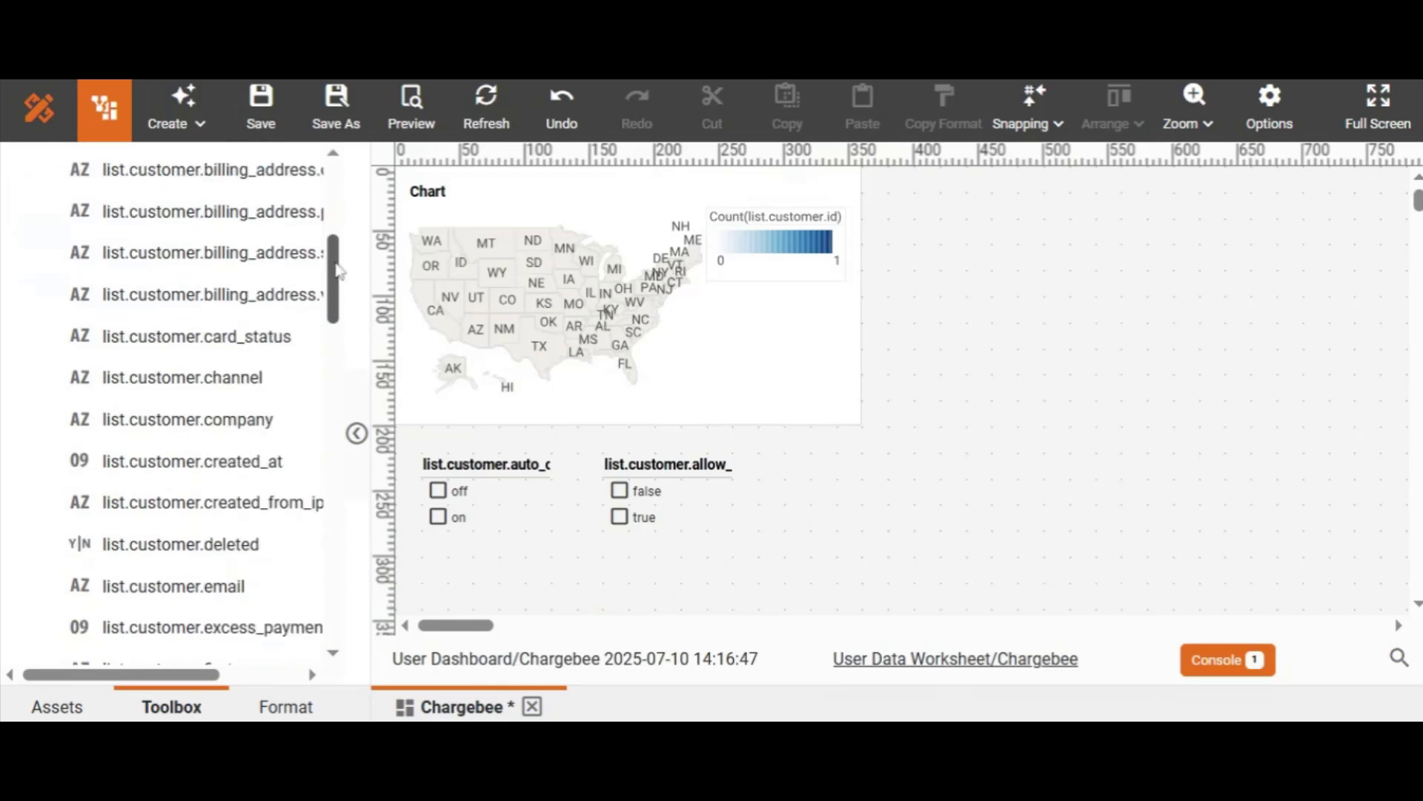
scroll(361, 454, down, 5)
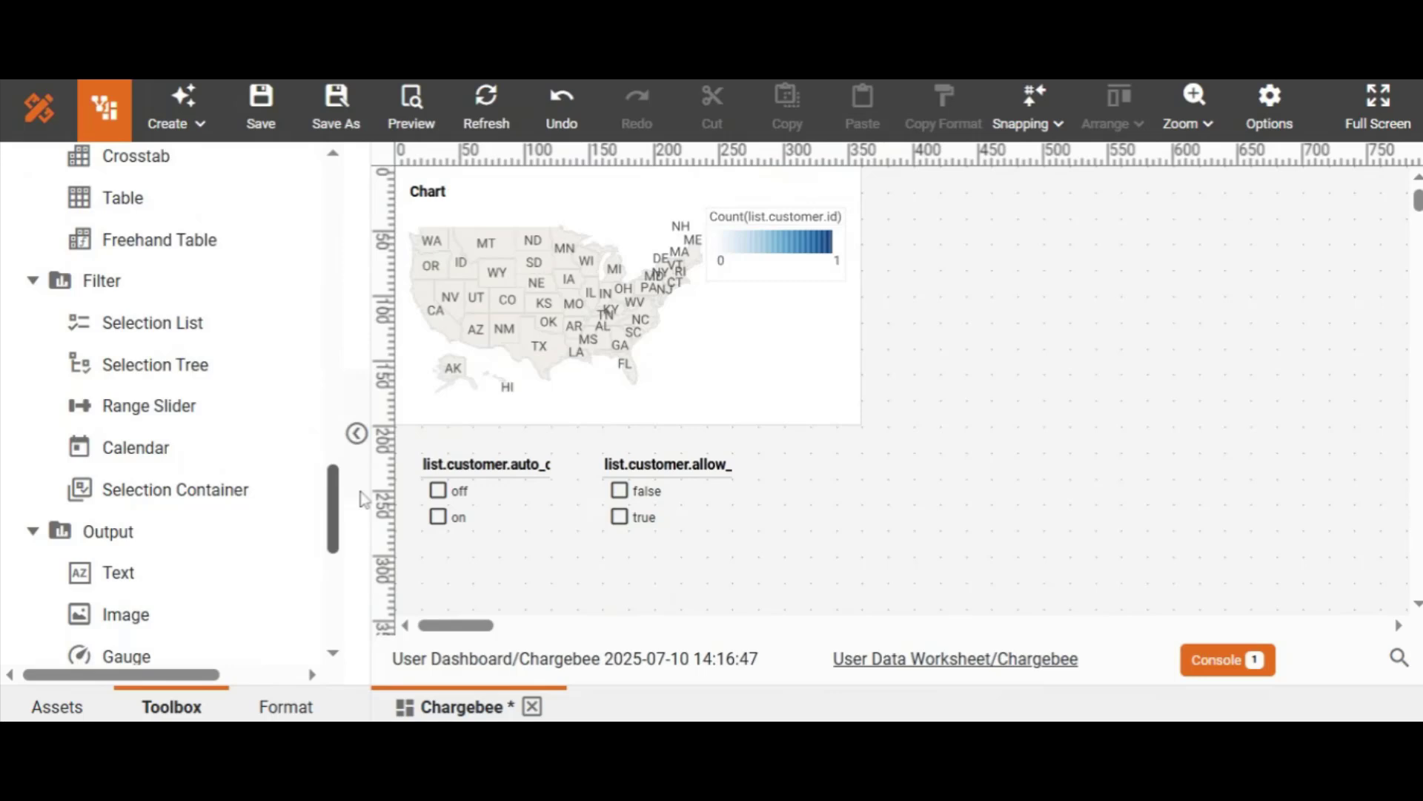
drag(196, 200, 1142, 320)
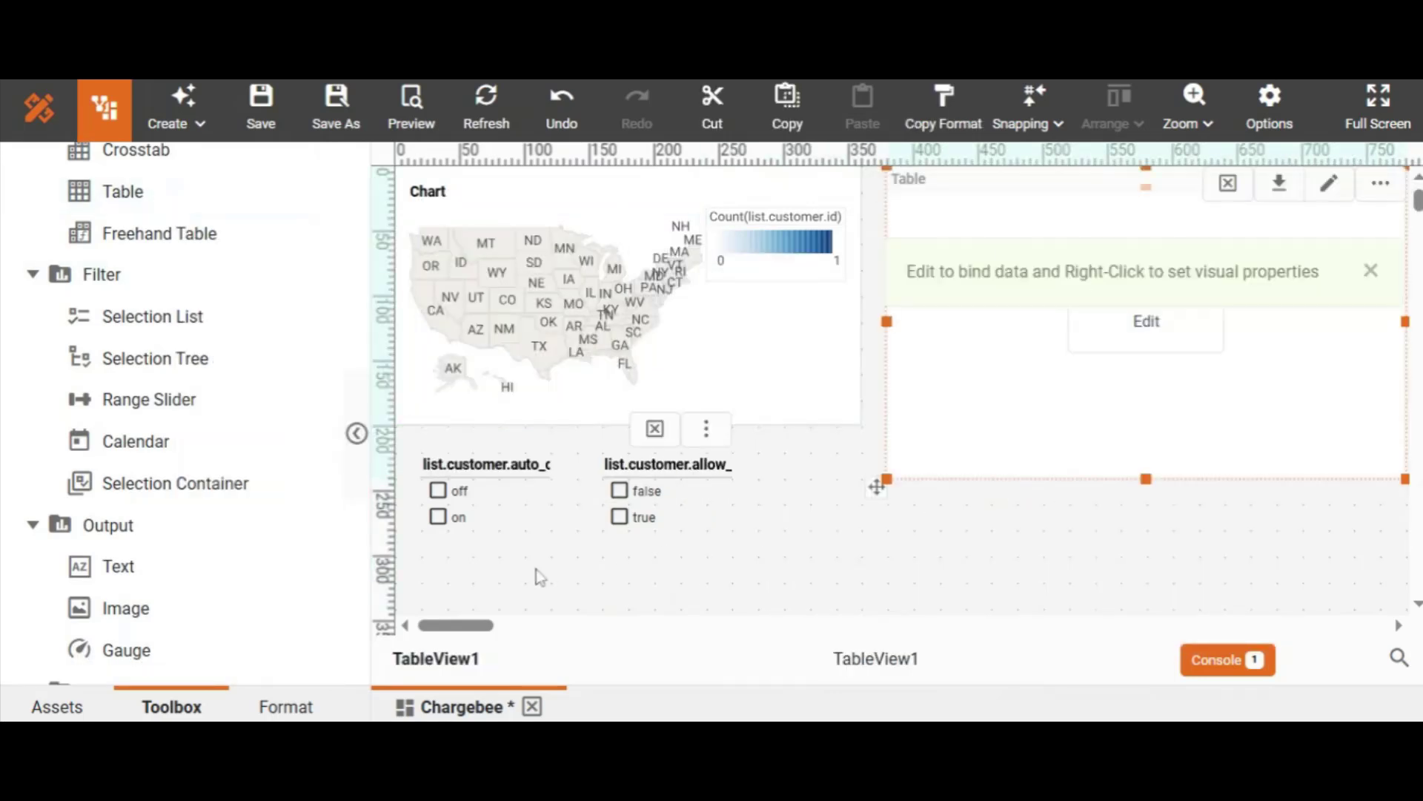
drag(482, 627, 495, 630)
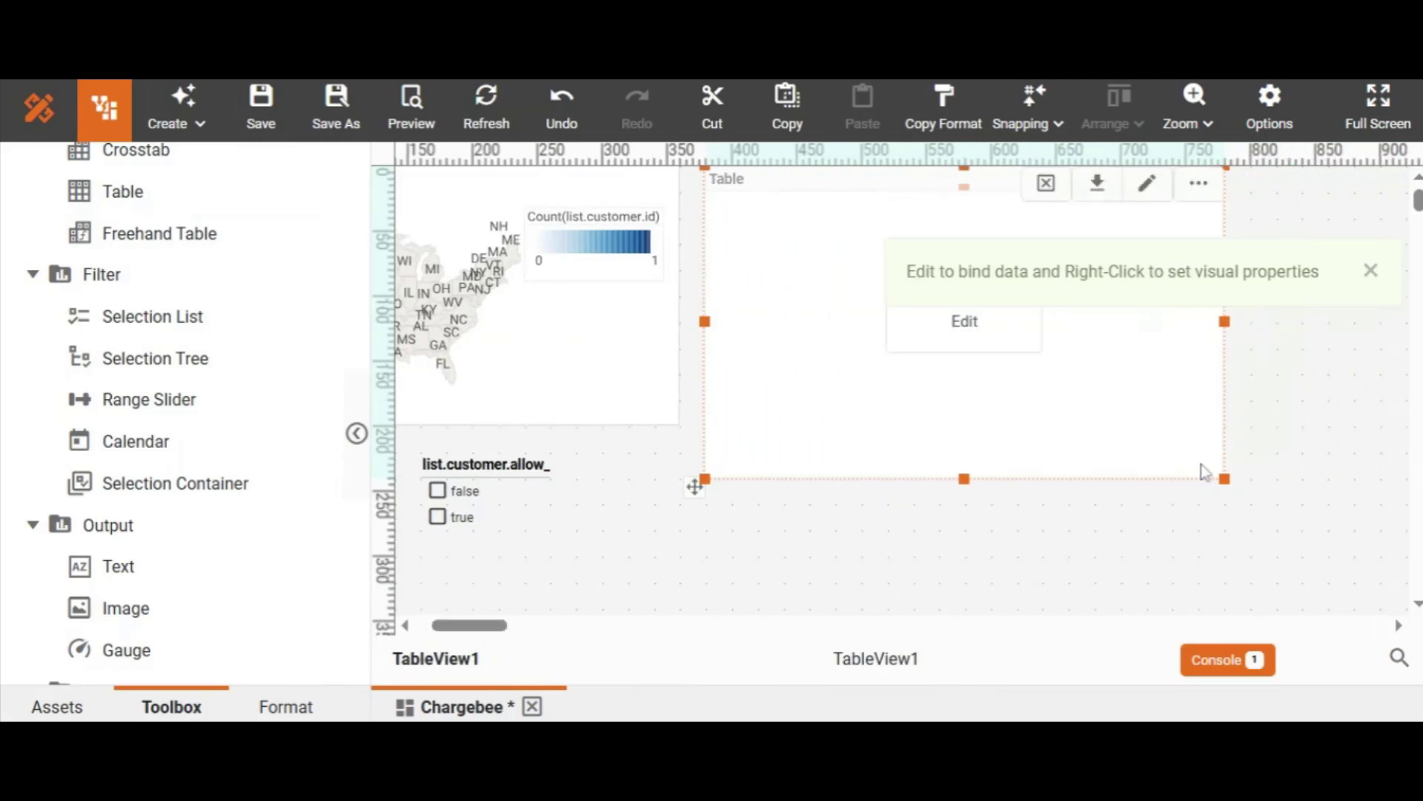
drag(1222, 477, 1148, 427)
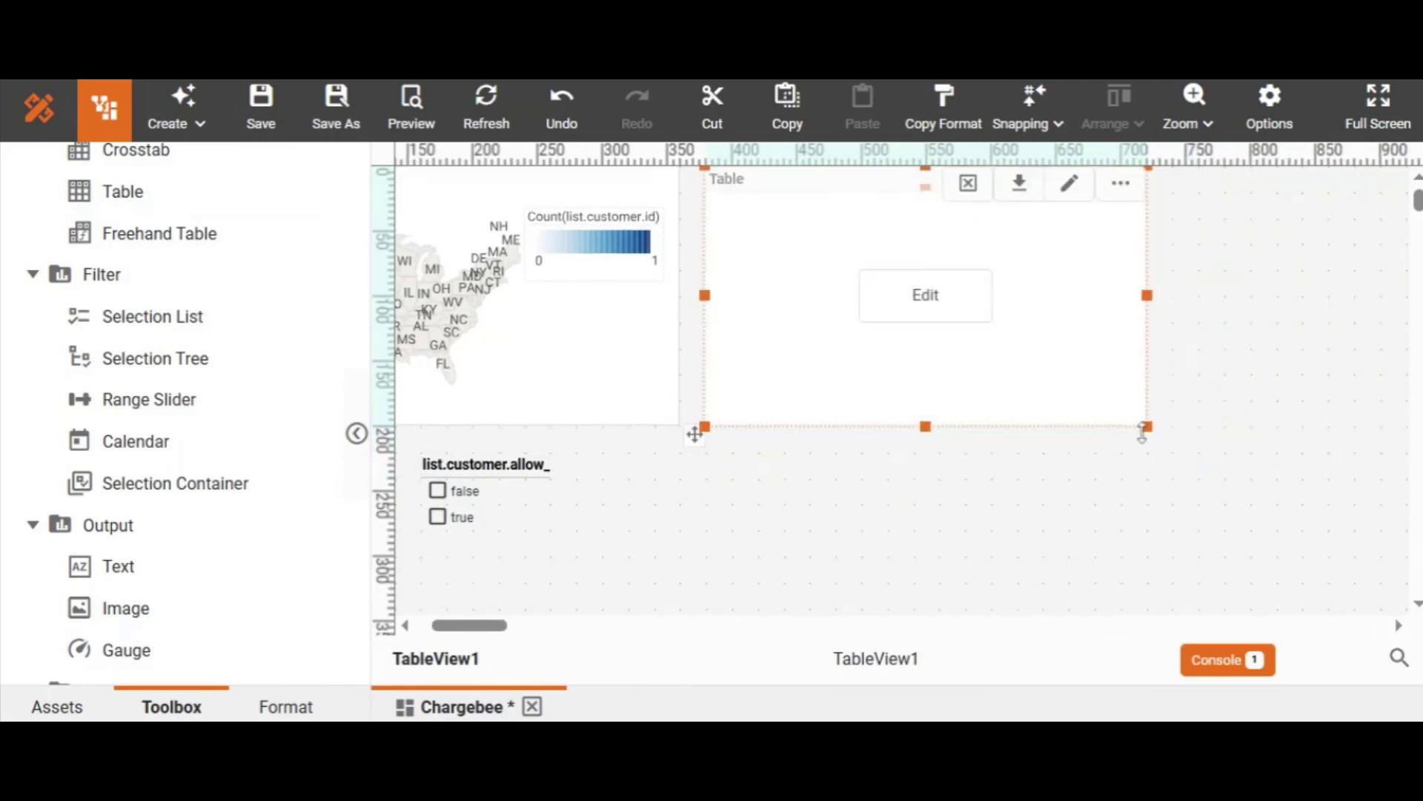
drag(473, 623, 454, 623)
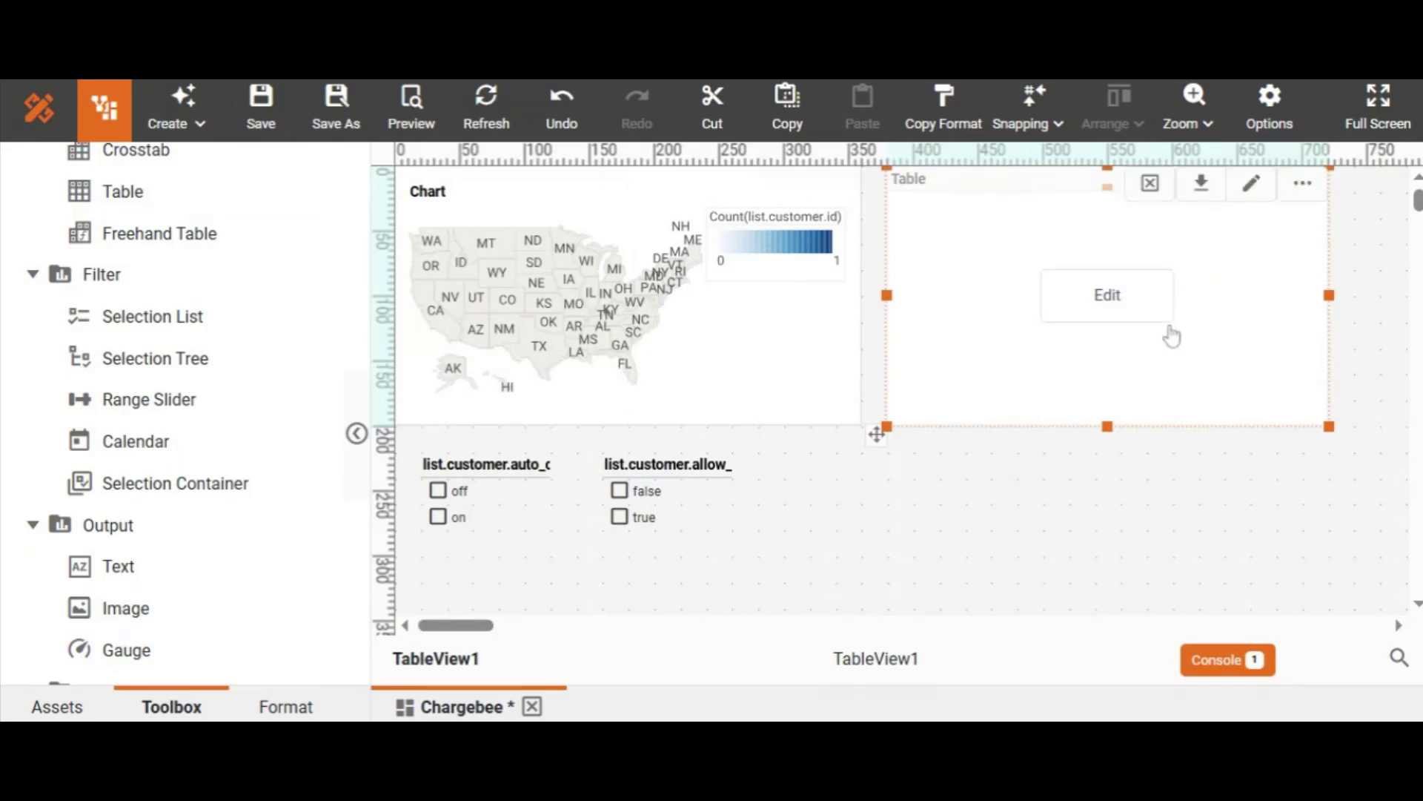
Bind list.customer.first_name, list.customer.last_name and list.customer.company as the table's detail columns and finish editing the table.
double_click(1134, 327)
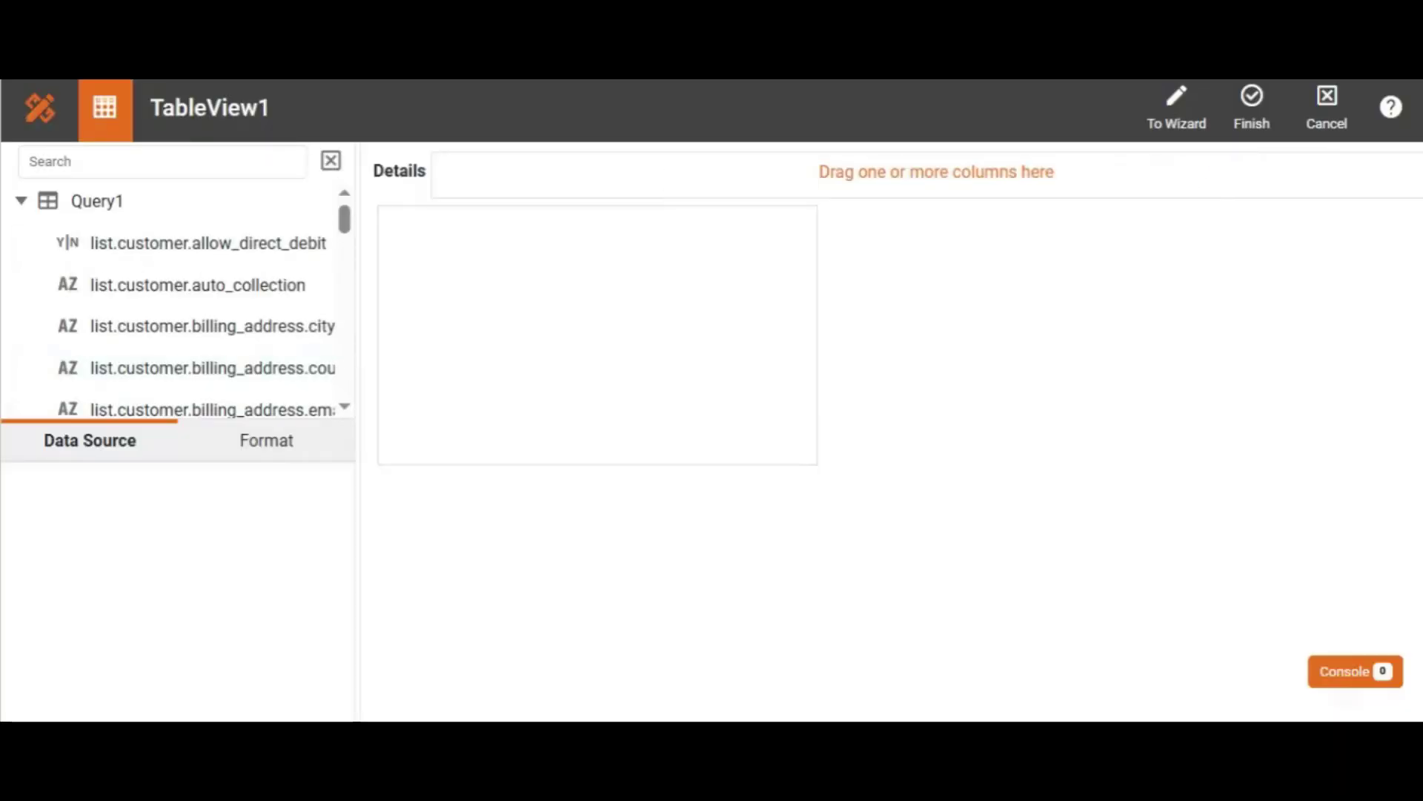
click(162, 162)
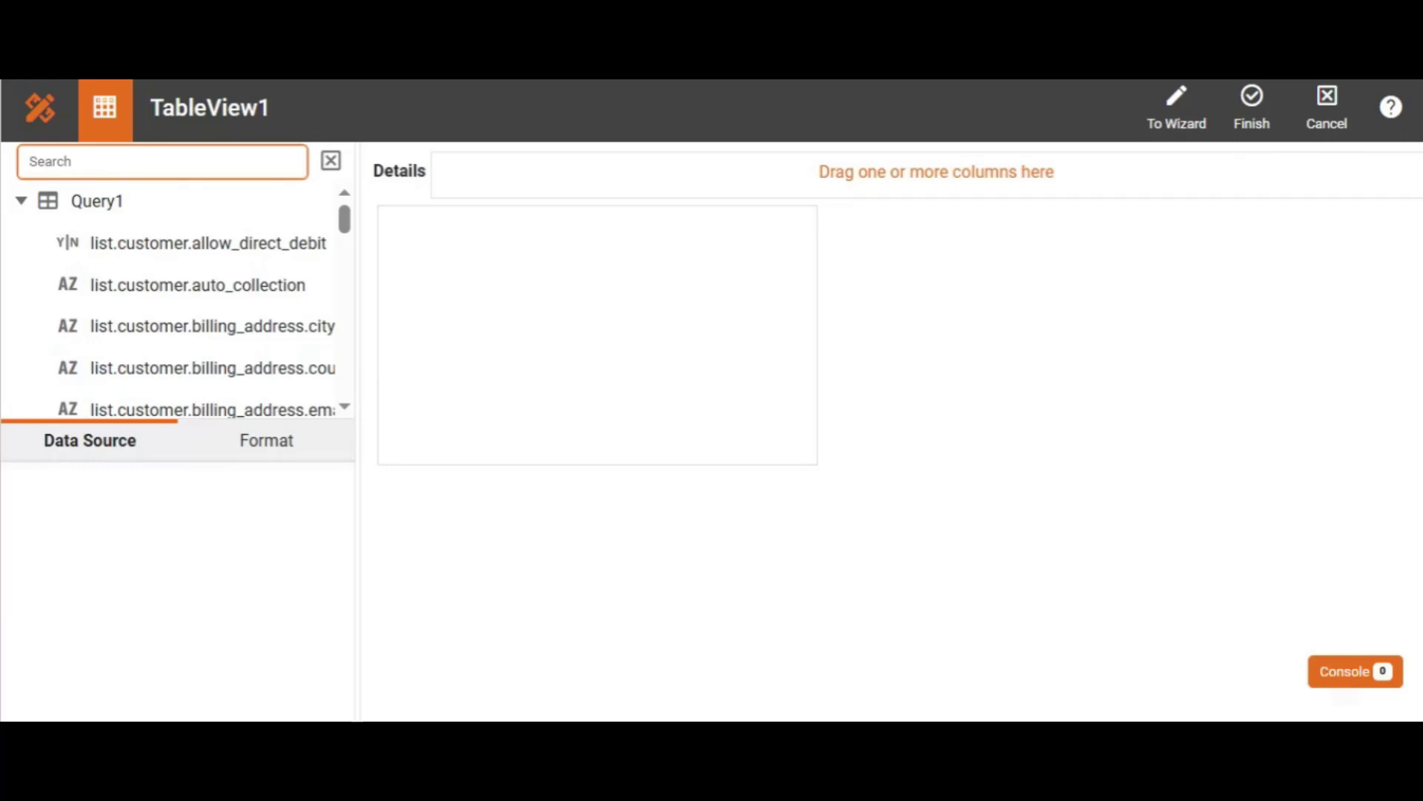
text(name)
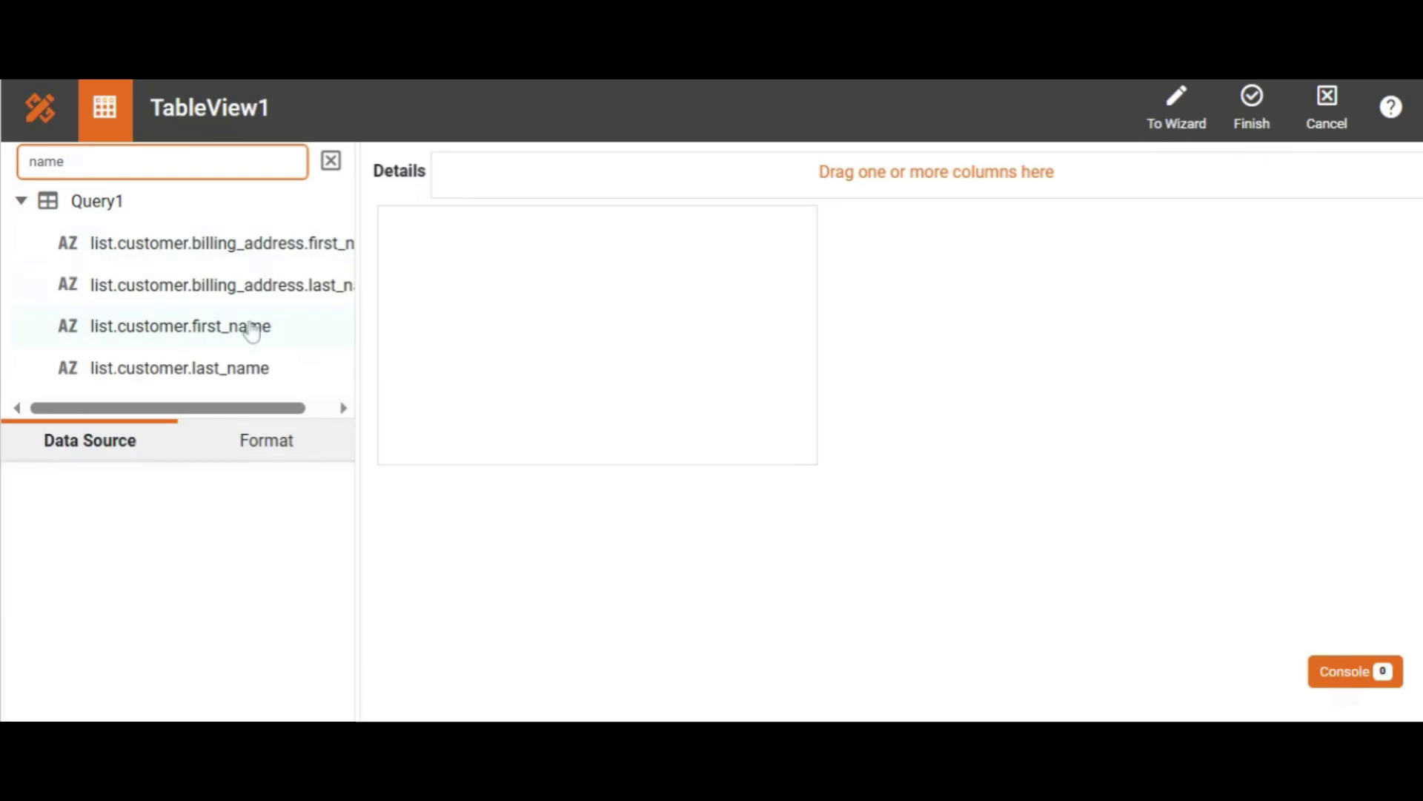
drag(254, 327, 454, 172)
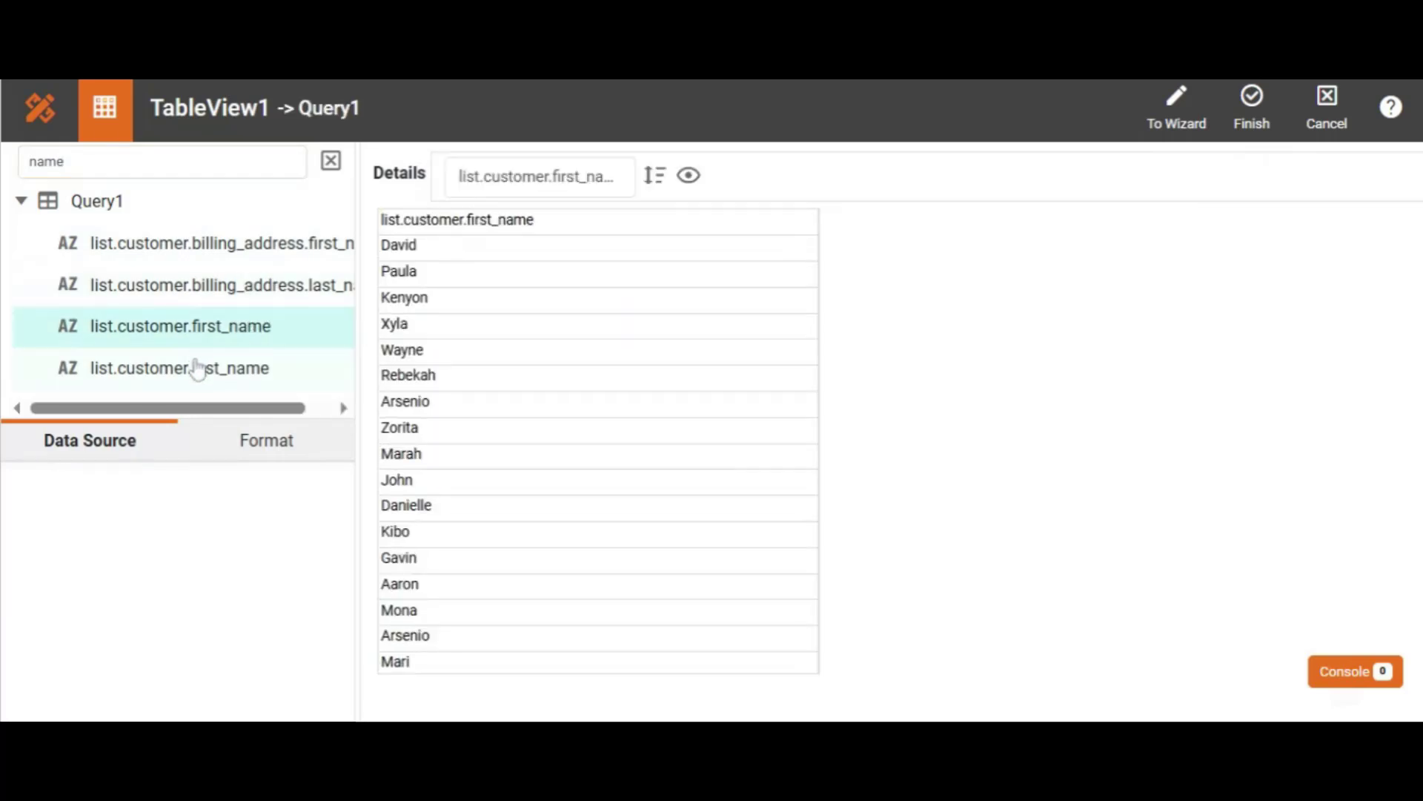
drag(197, 369, 766, 169)
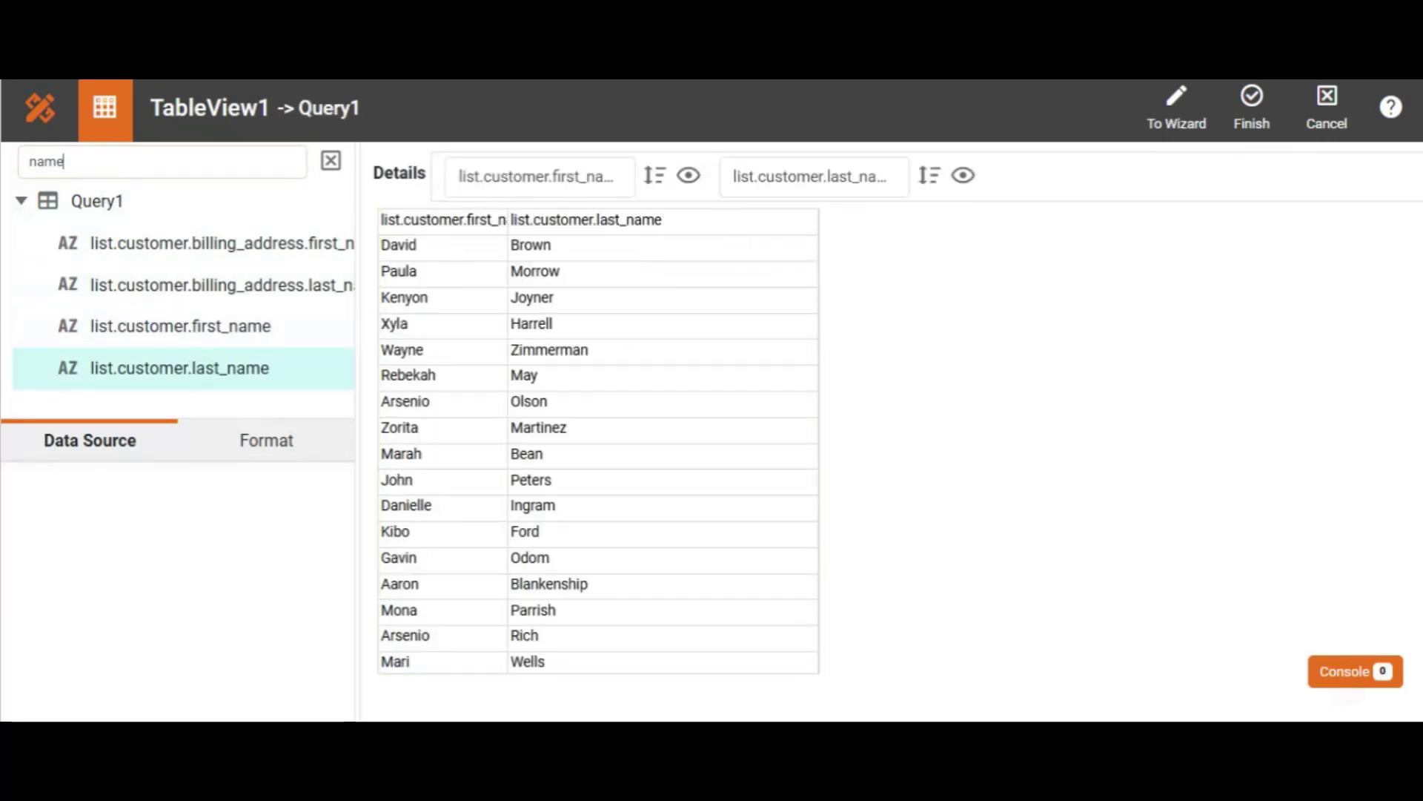
click(104, 162)
key(ctrl+a)
text(comp)
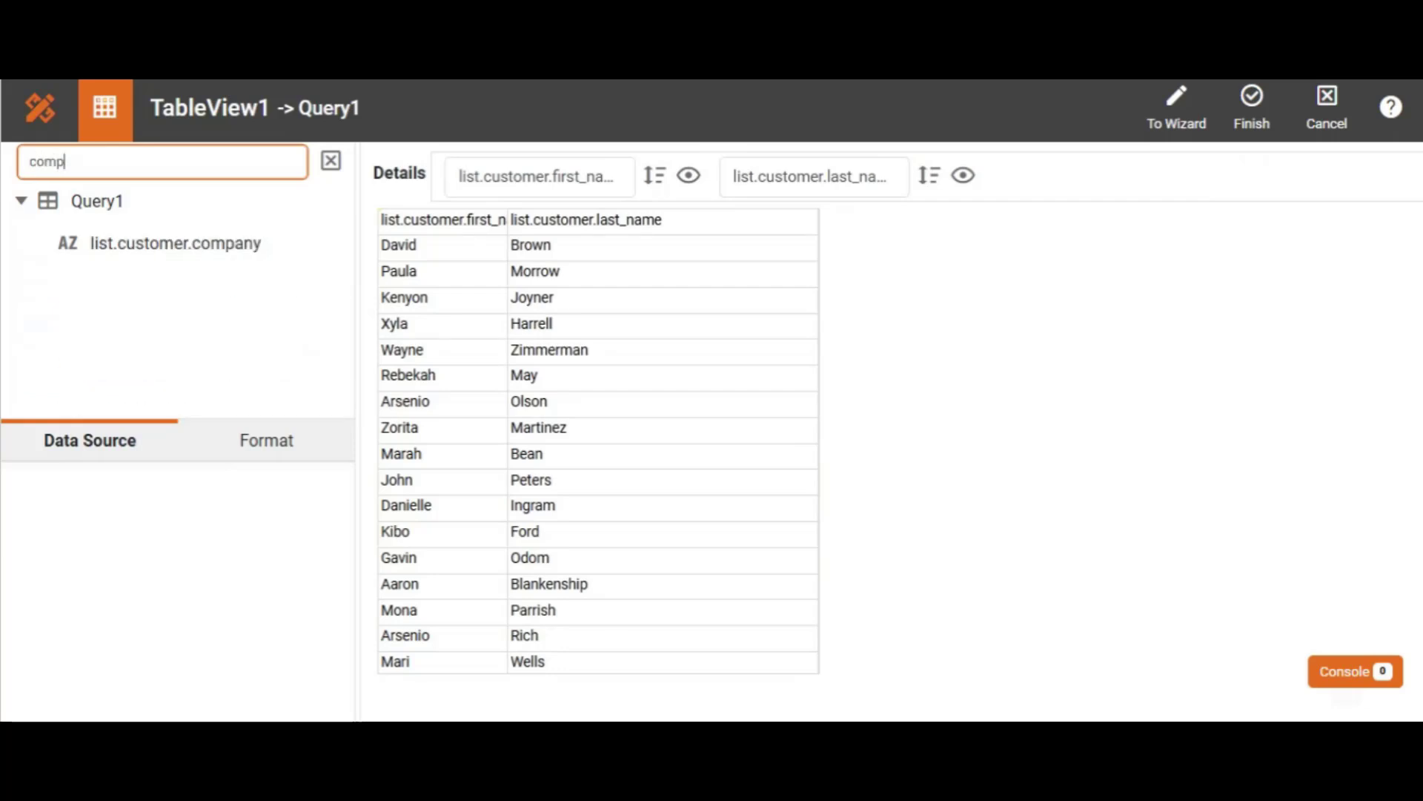
drag(194, 236, 1040, 173)
click(1253, 115)
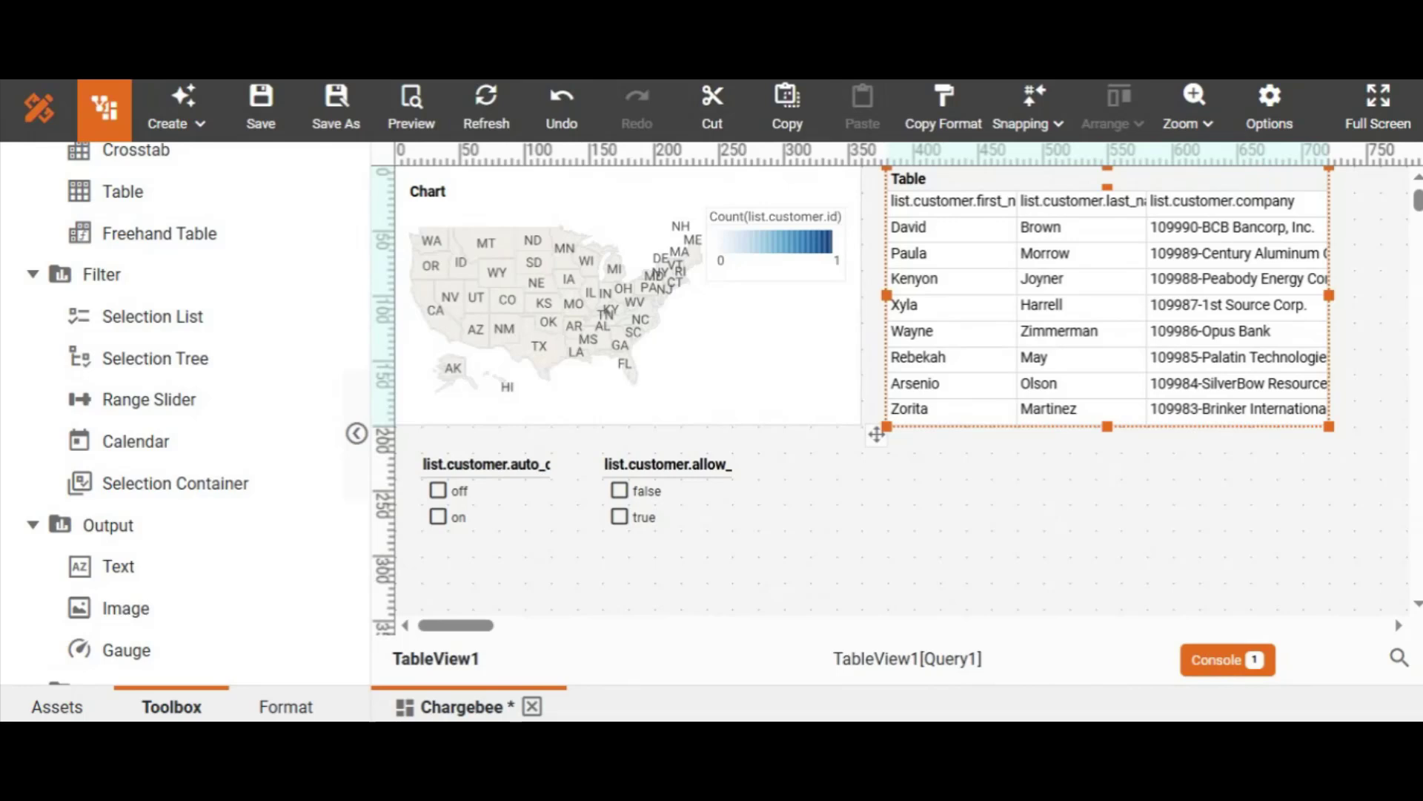
Enable TableView1 as the flyover target in the map chart's properties and apply the change.
click(744, 353)
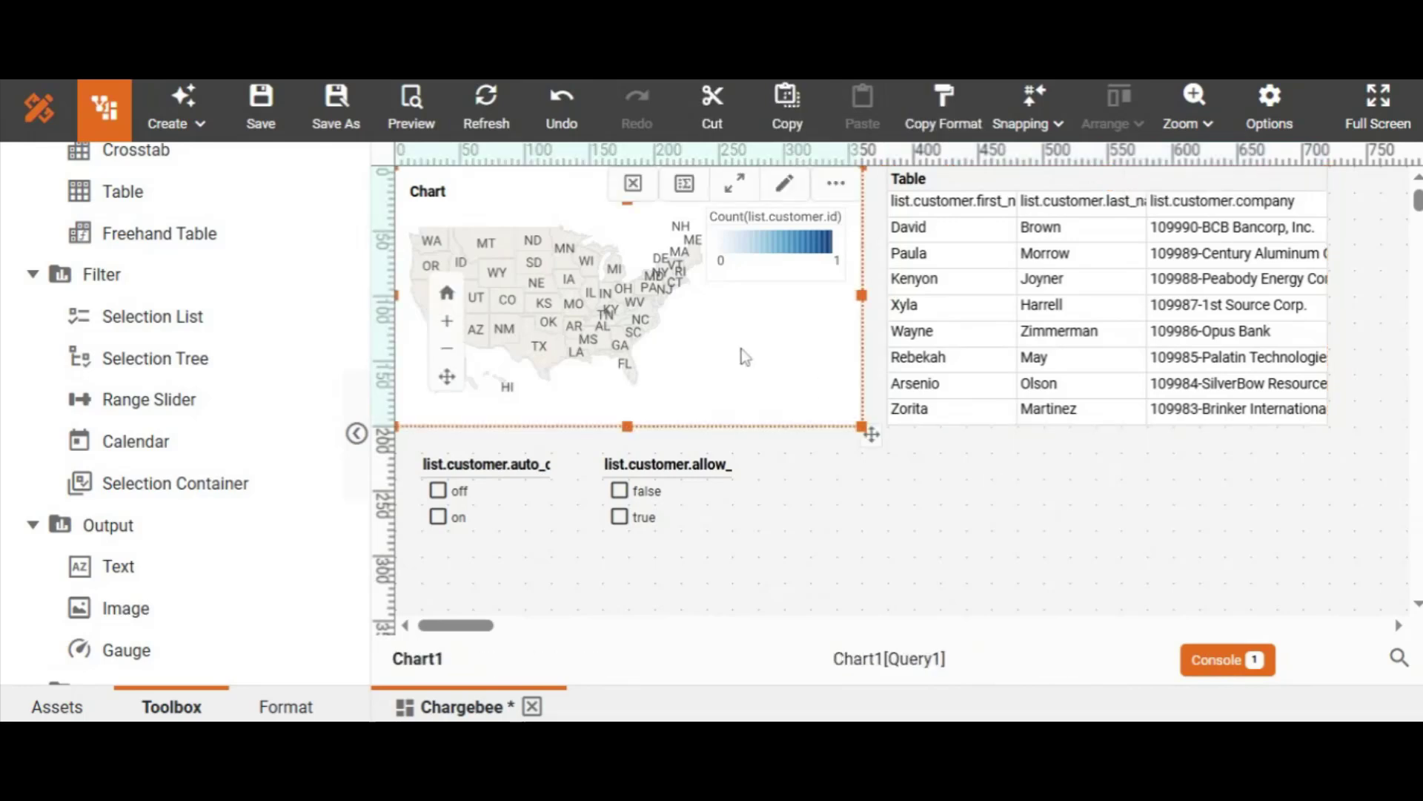
right_click(741, 349)
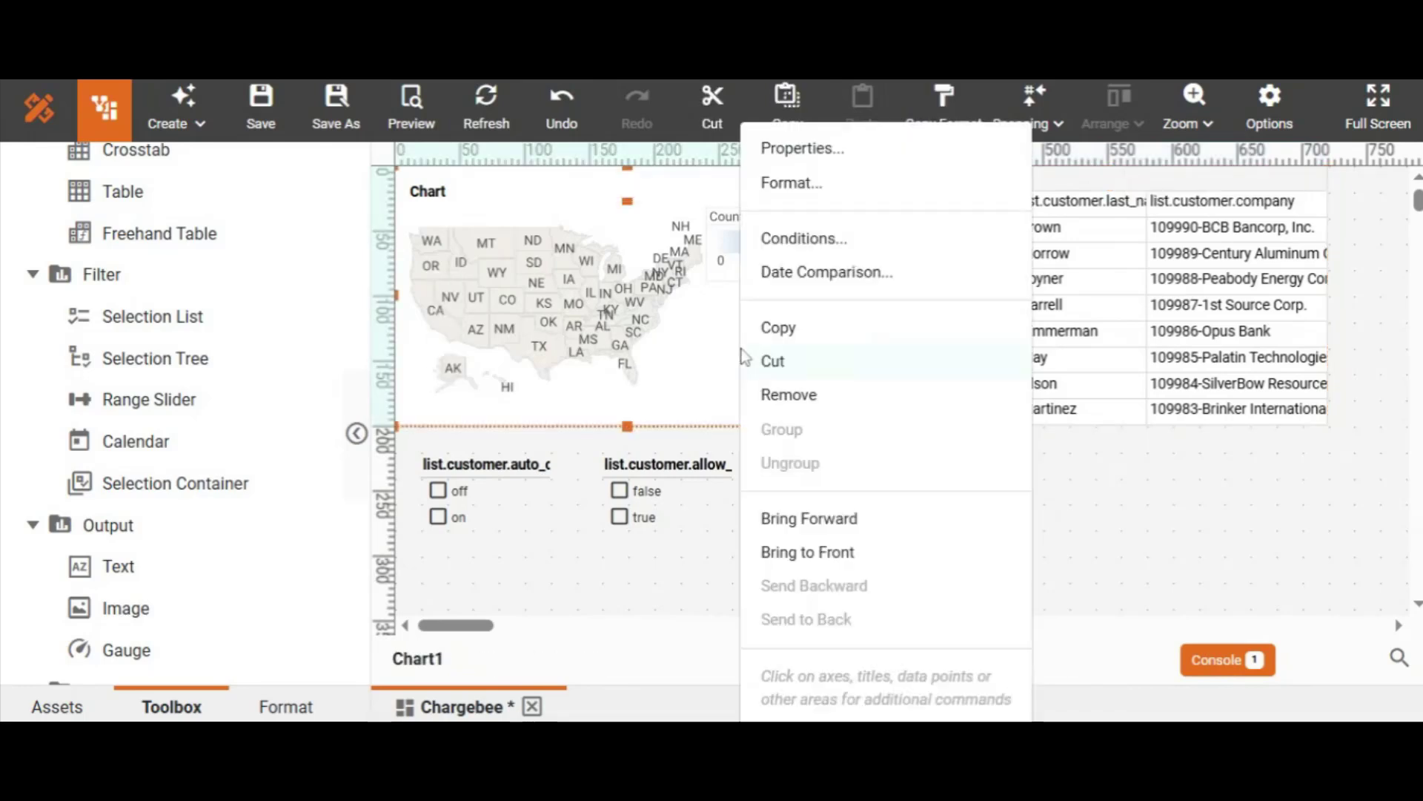
click(795, 150)
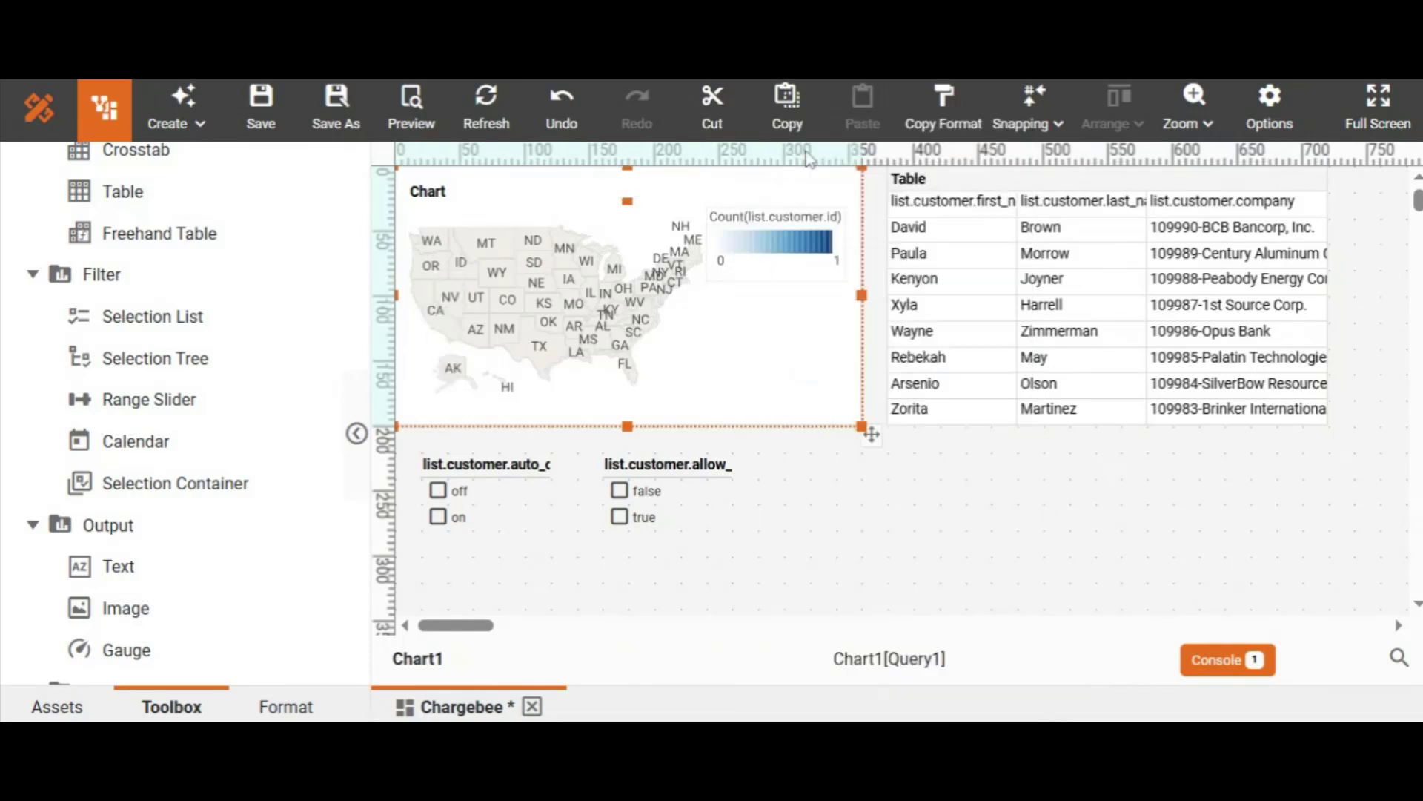
scroll(199, 348, down, 5)
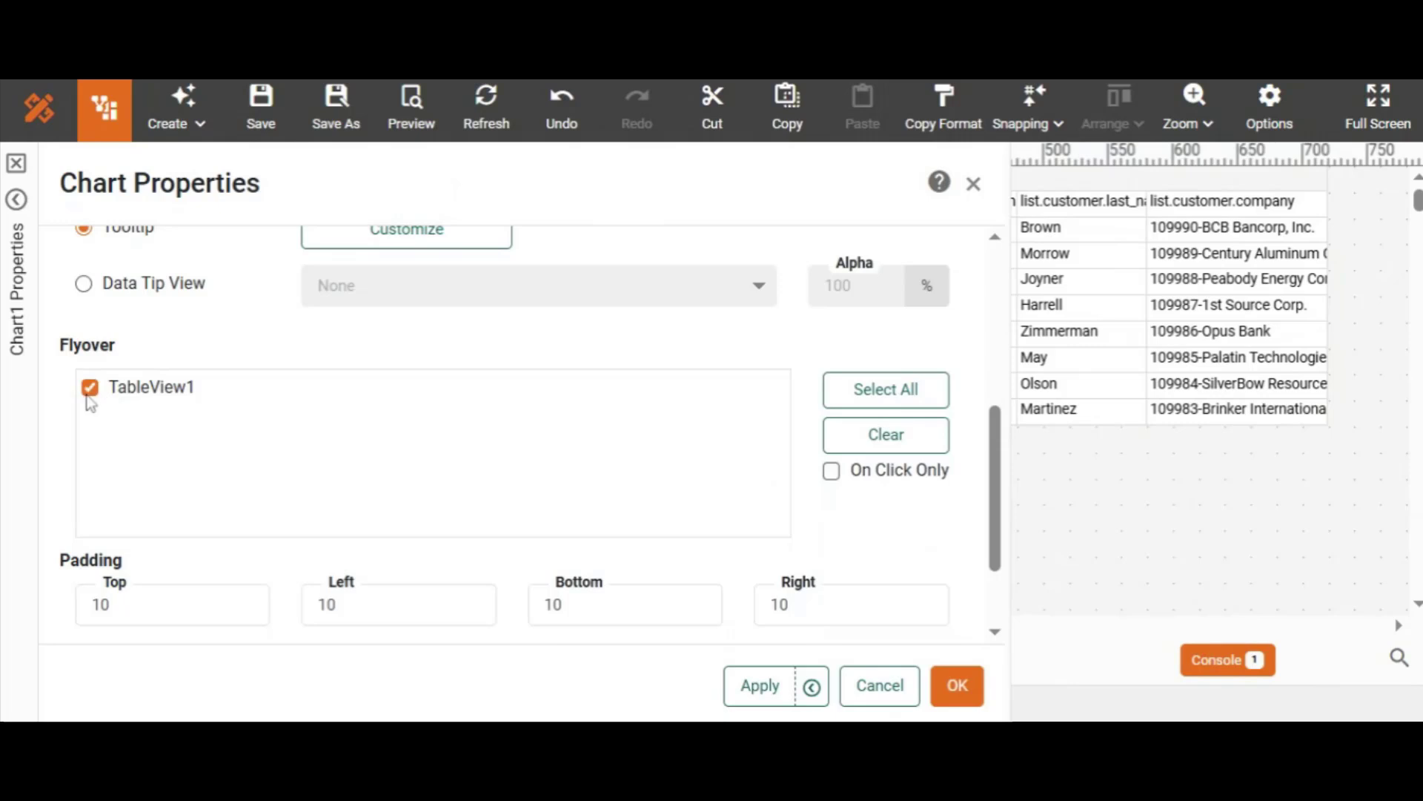
click(956, 685)
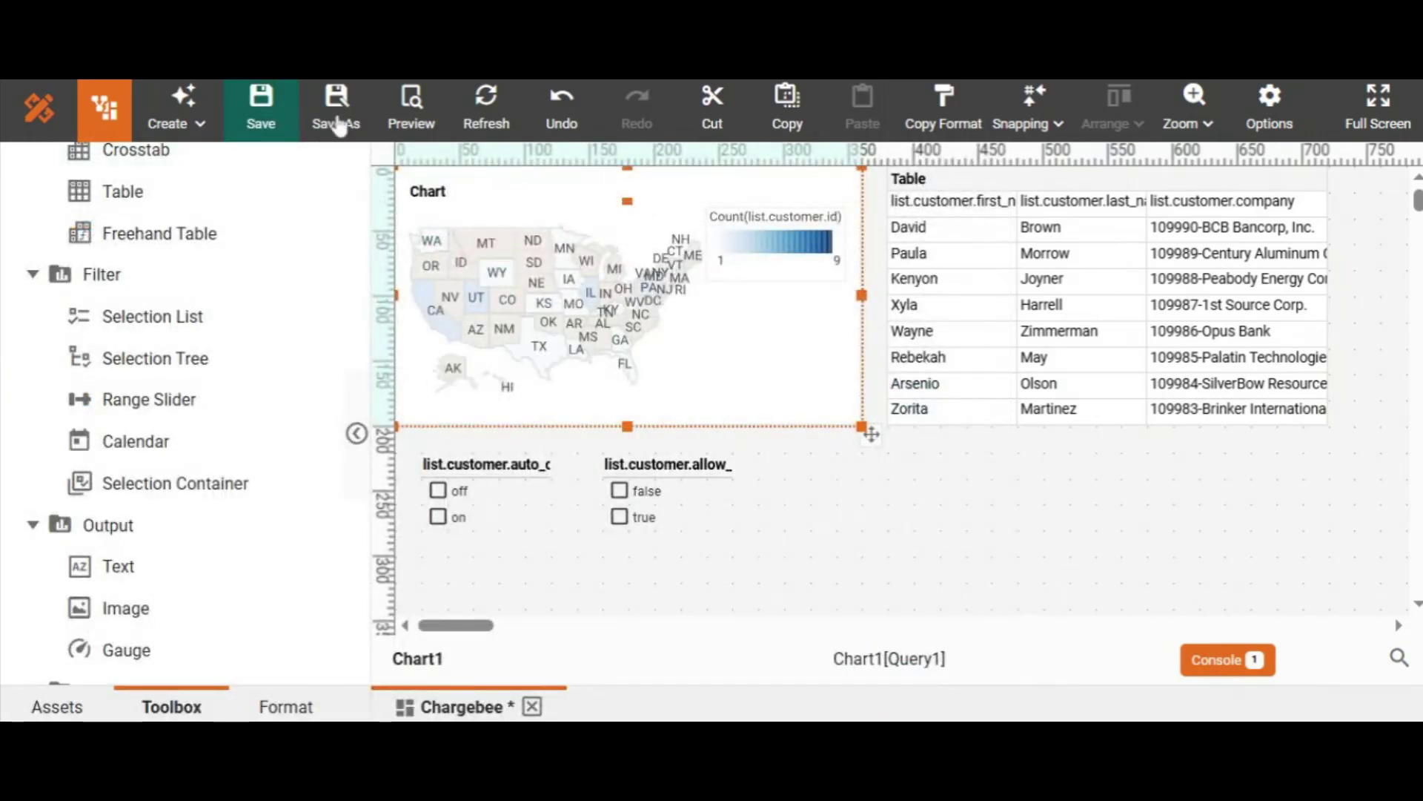
Preview the dashboard and examine the customer table for individual map states, including Wyoming, Nebraska, Illinois, Mississippi and California.
click(410, 116)
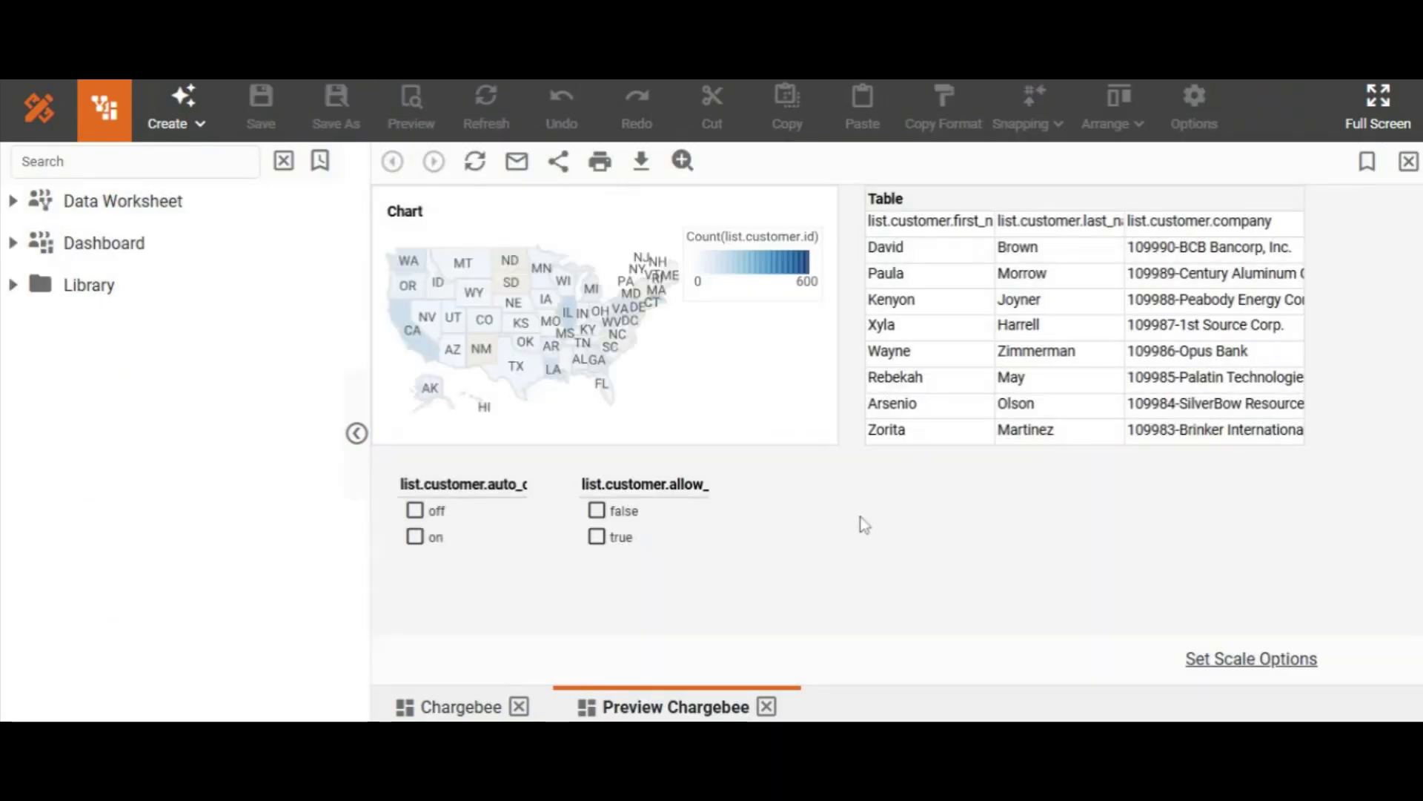
click(406, 310)
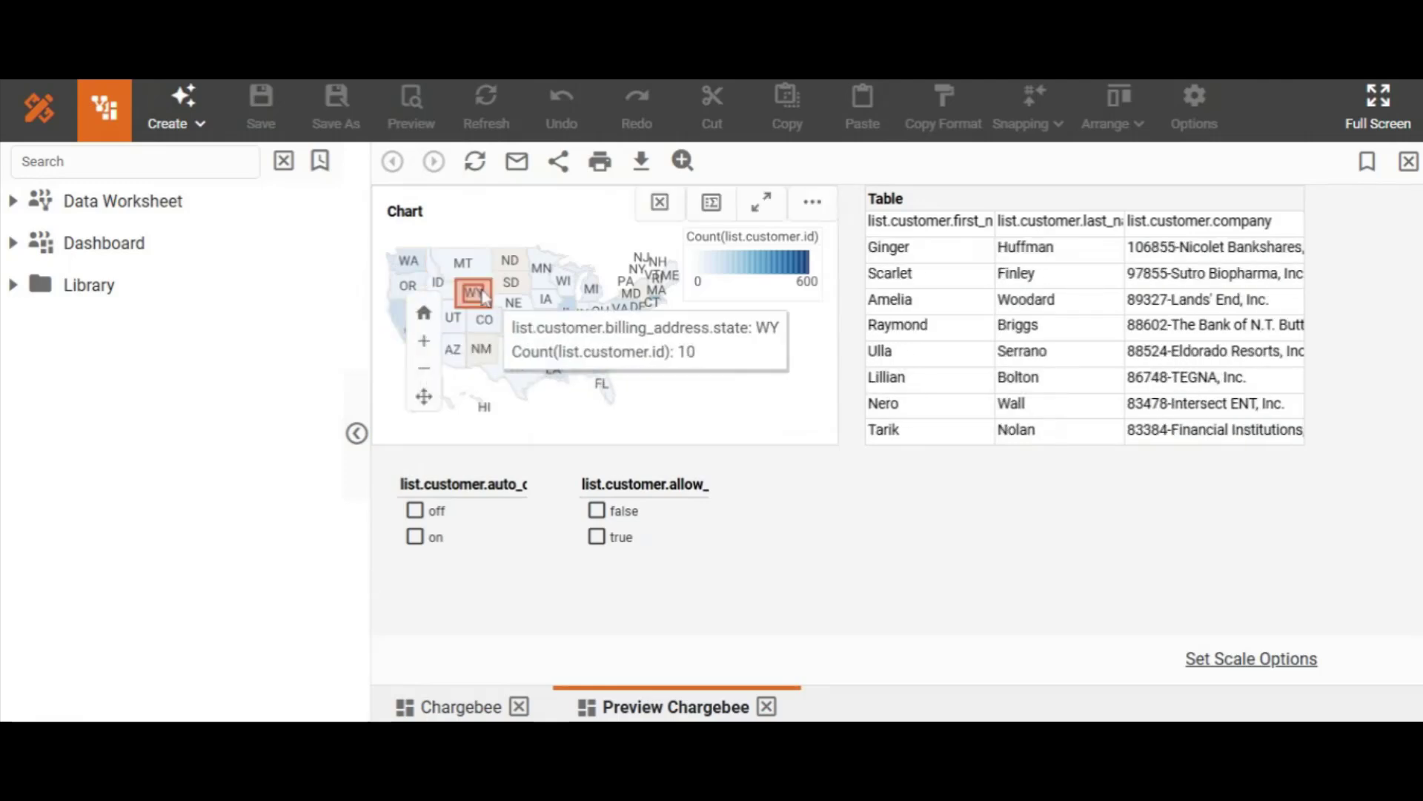
mouse_move(531, 315)
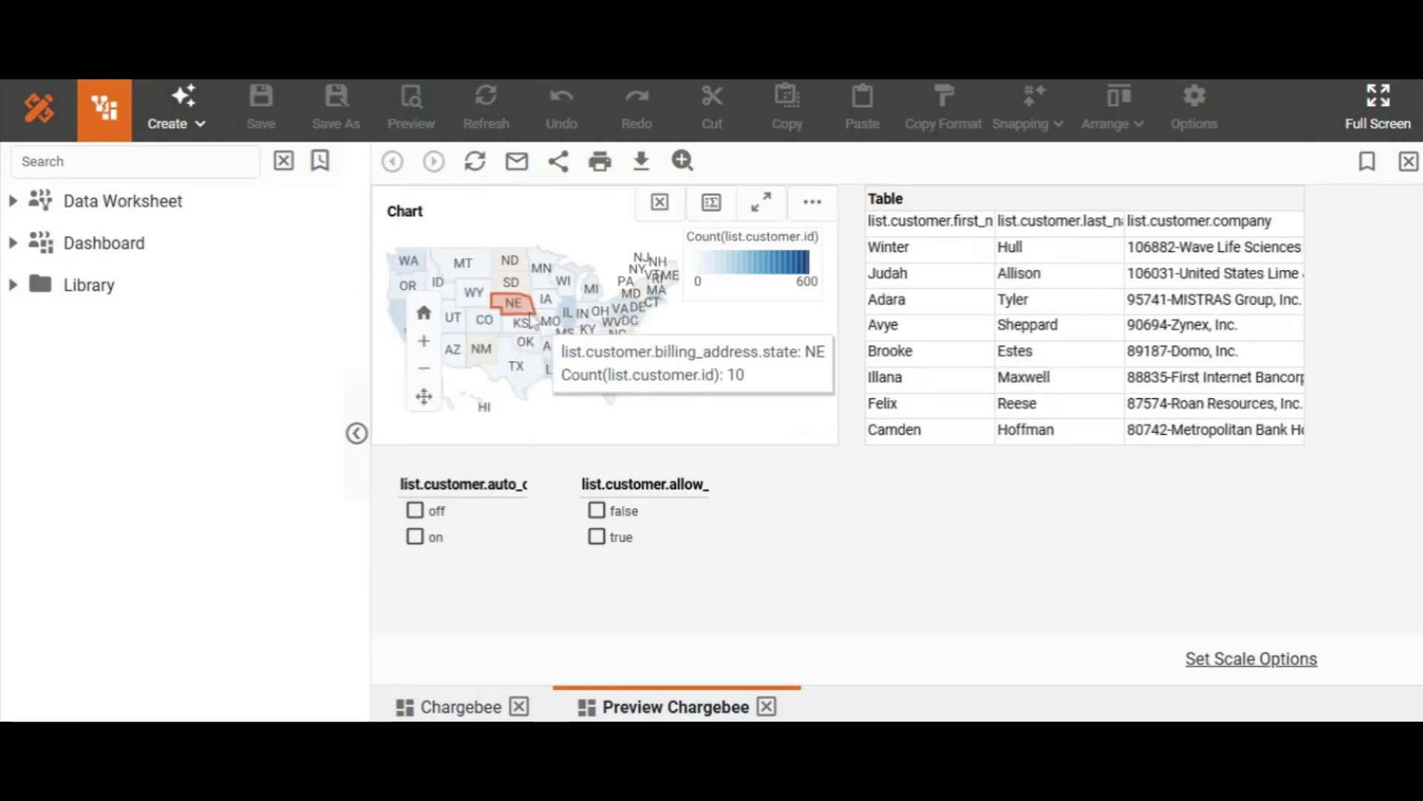
click(567, 321)
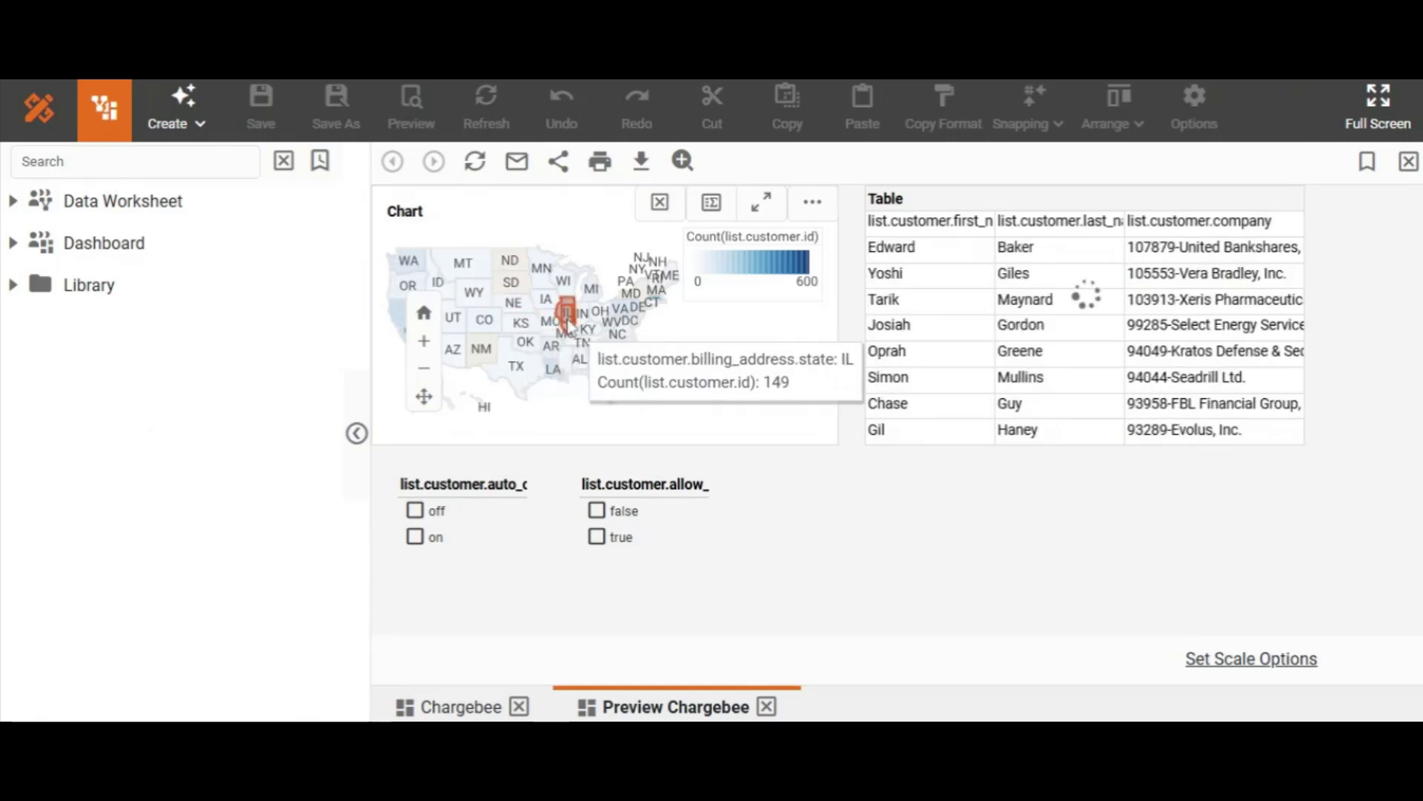
mouse_move(565, 358)
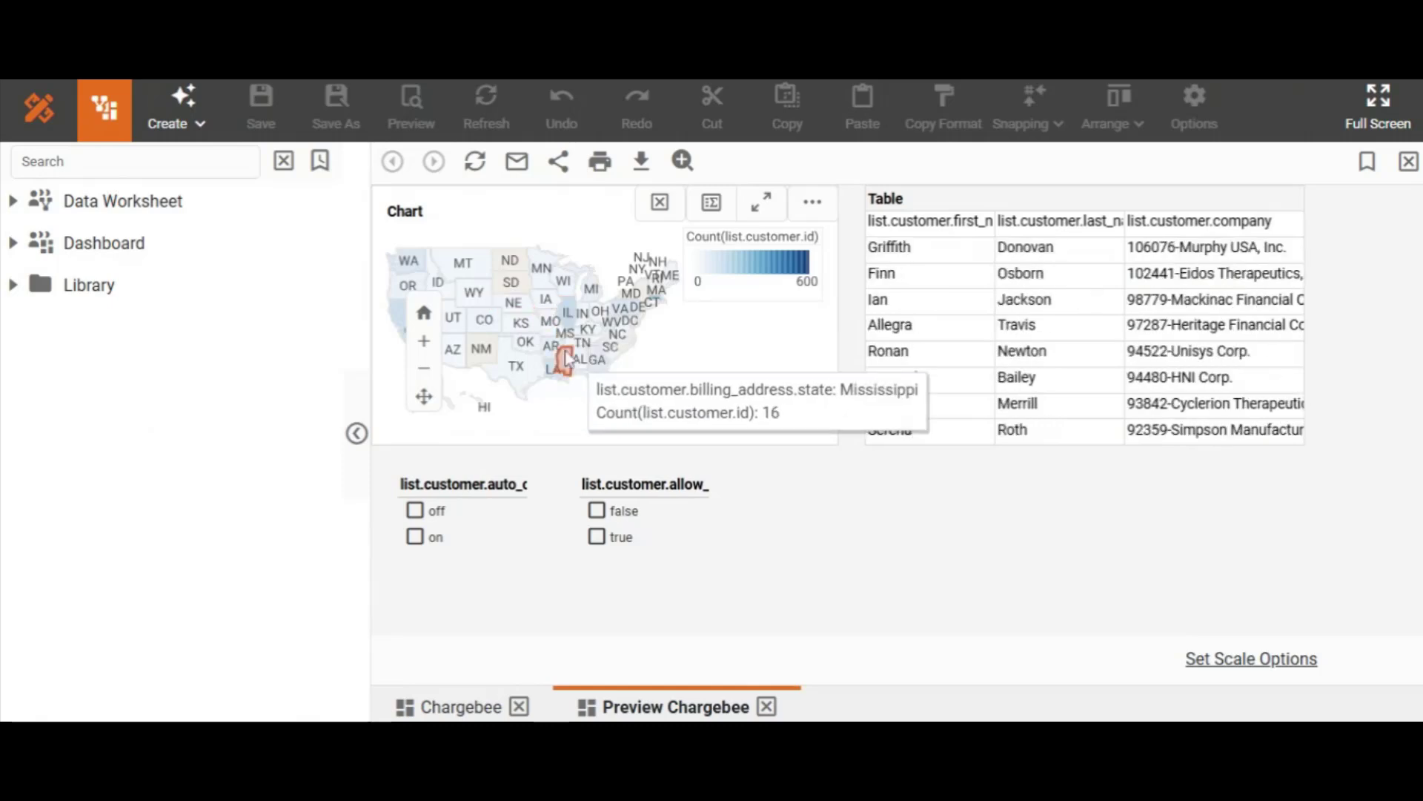
click(585, 343)
click(617, 363)
click(687, 388)
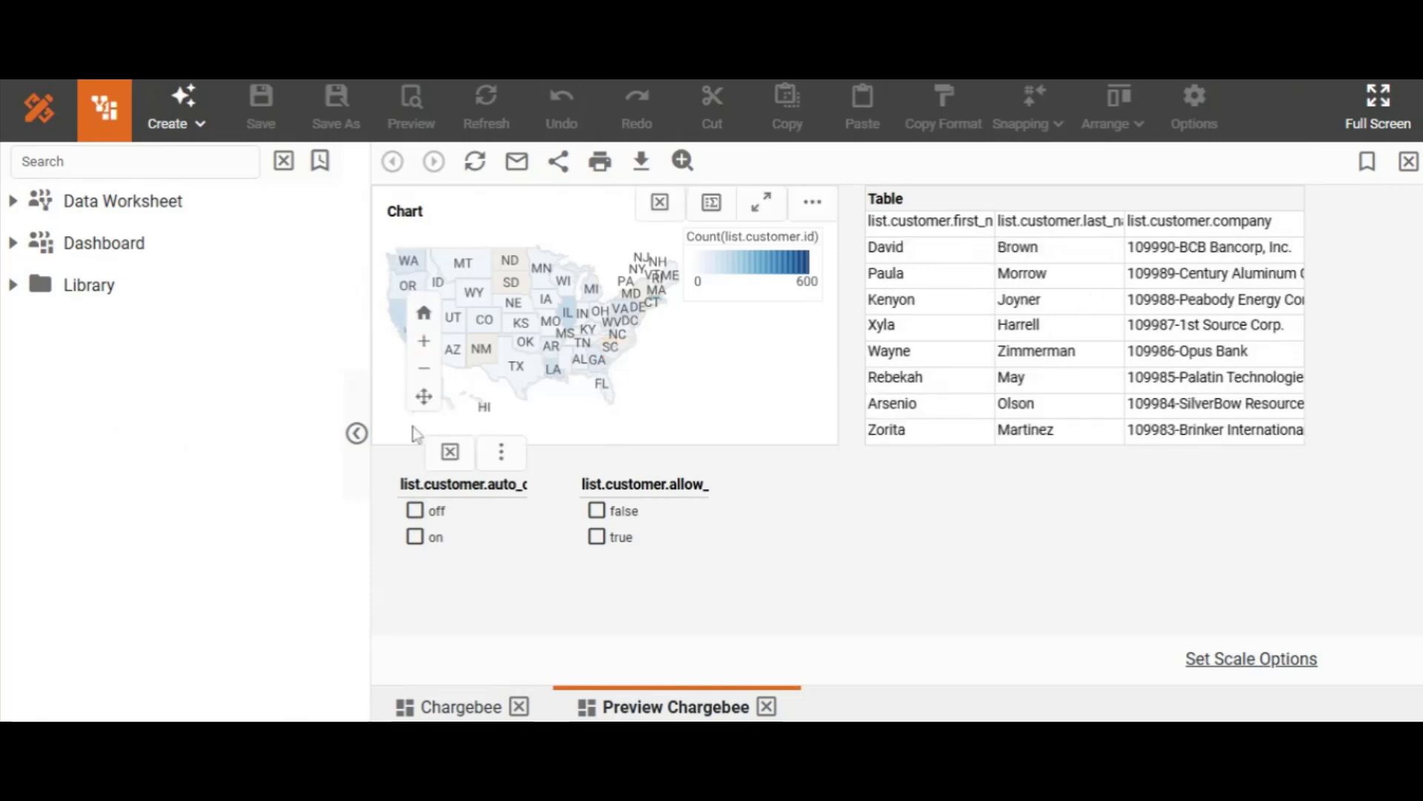
click(398, 326)
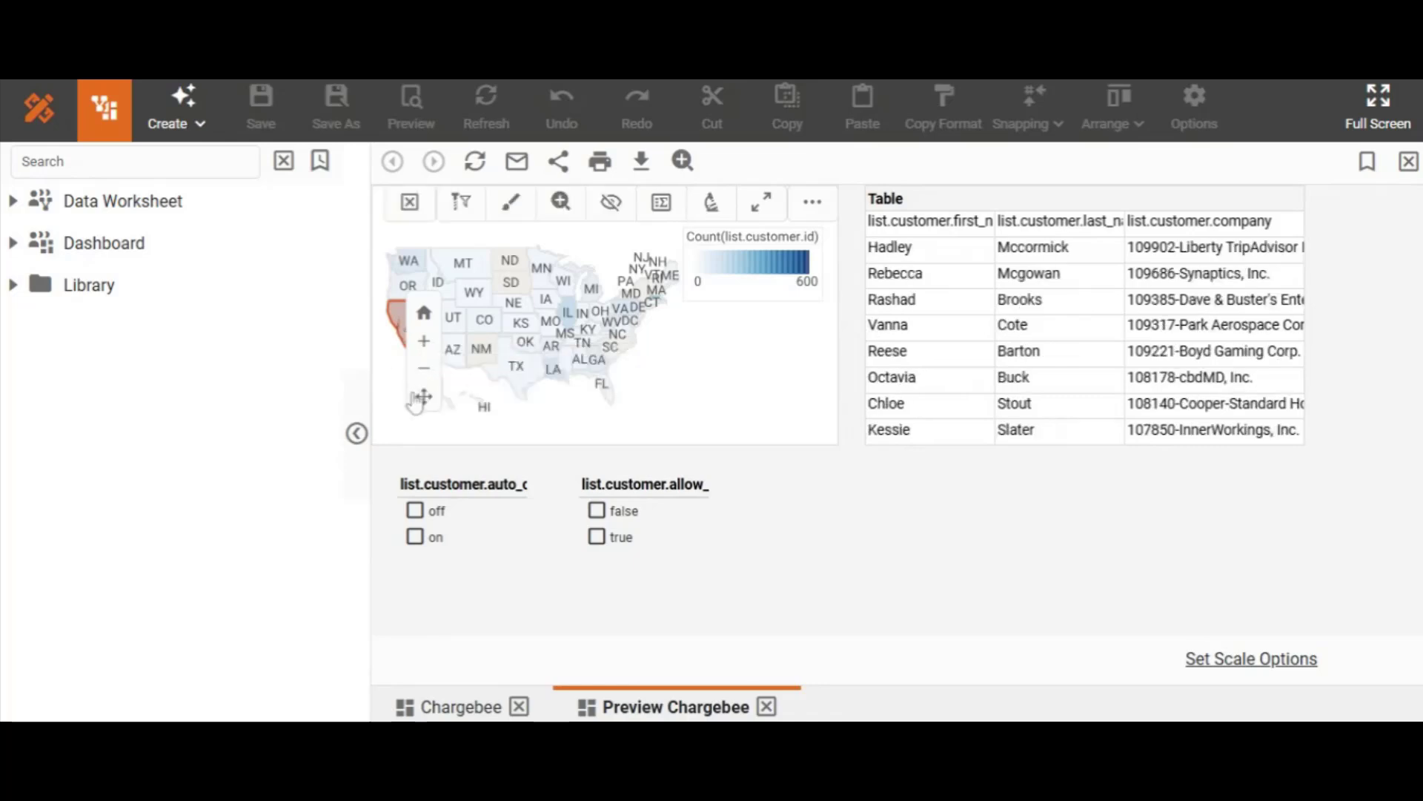
Filter the preview to auto_collection off and allow_direct_debit false, and inspect California's customers on the map.
click(416, 513)
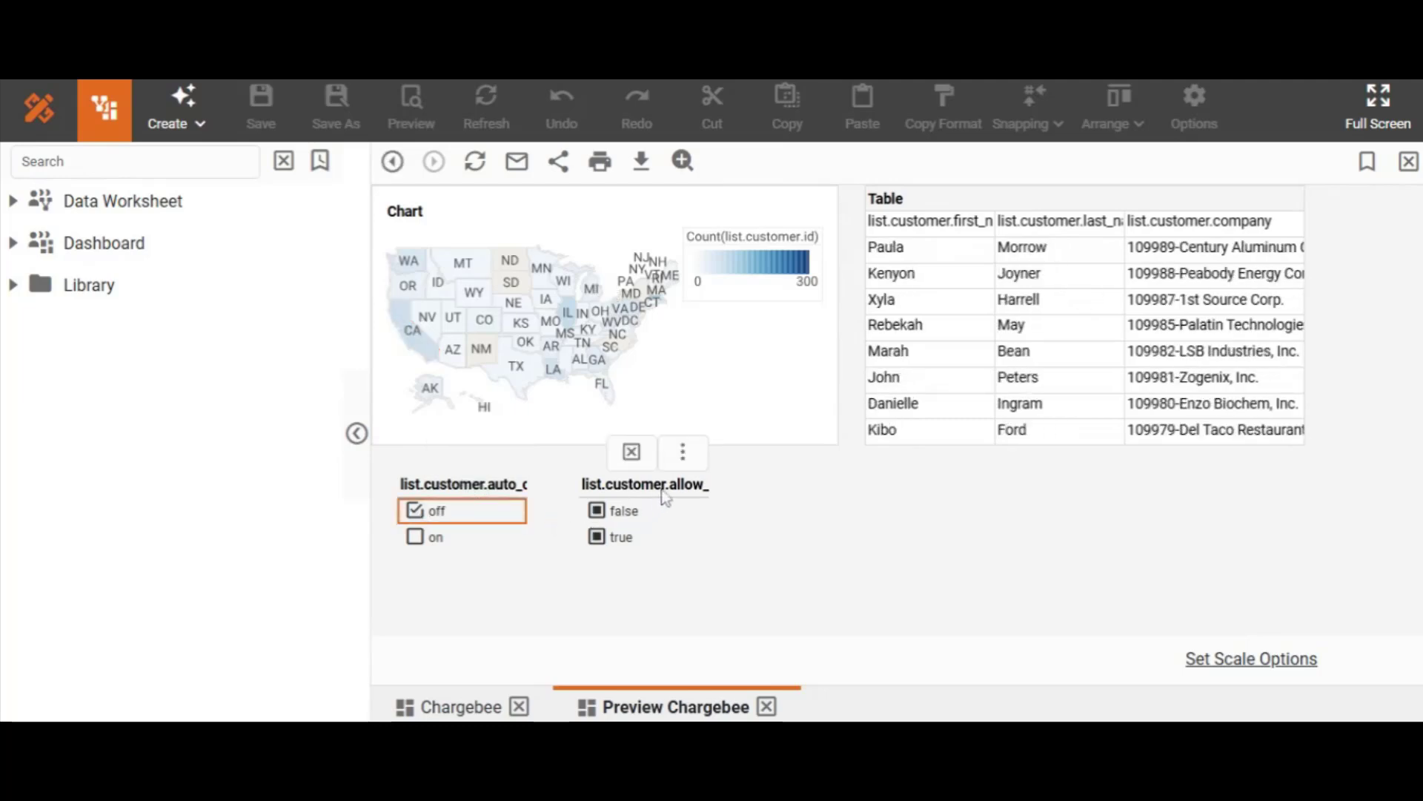
click(598, 512)
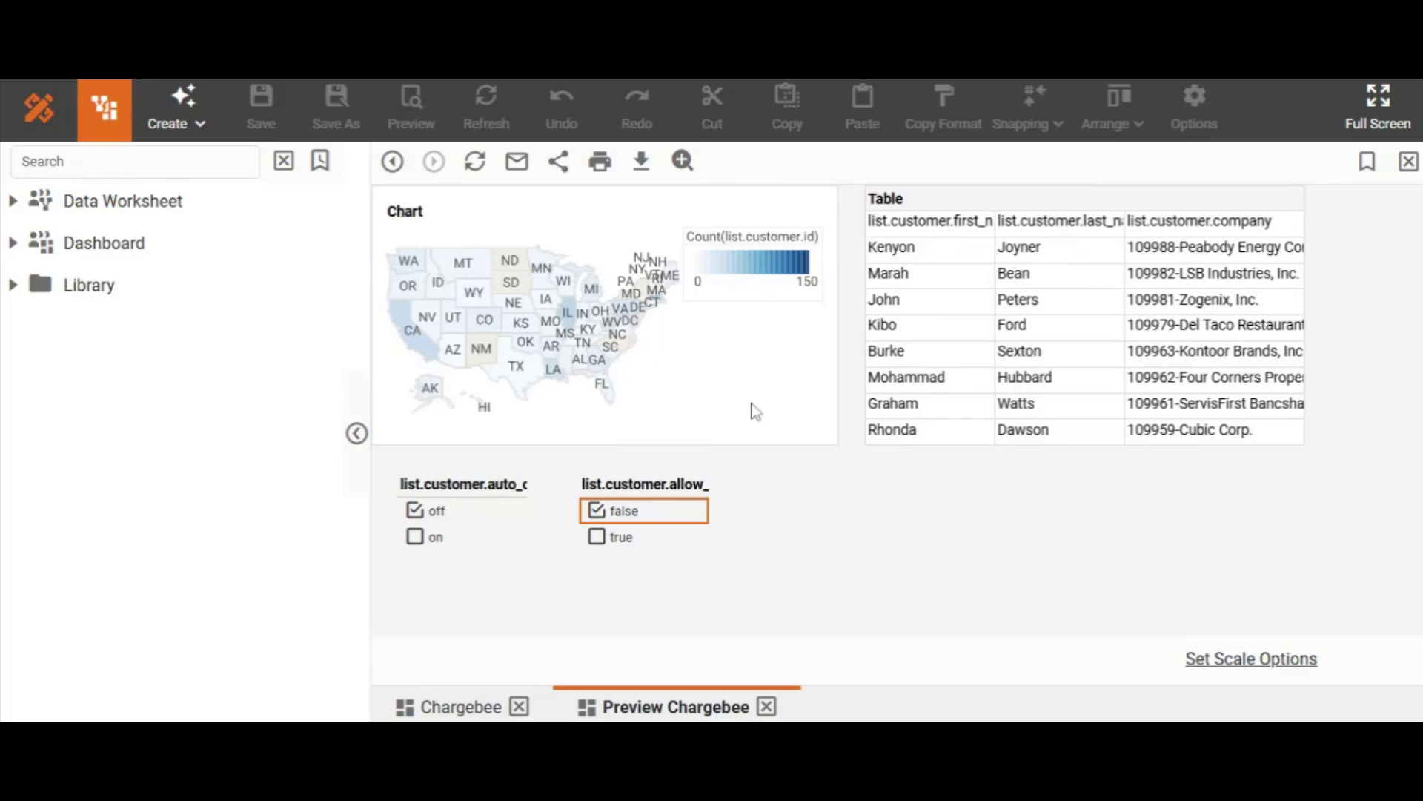
mouse_move(406, 343)
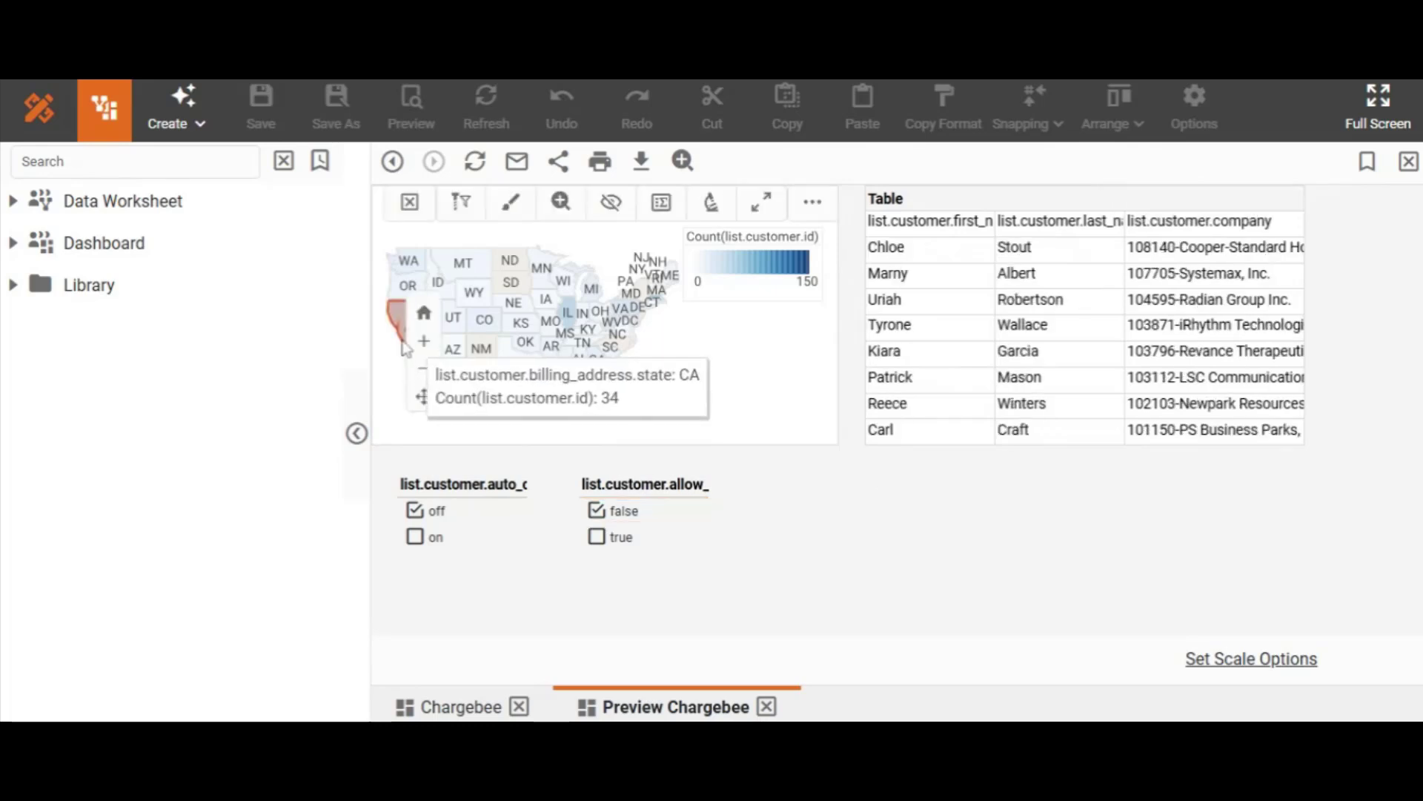